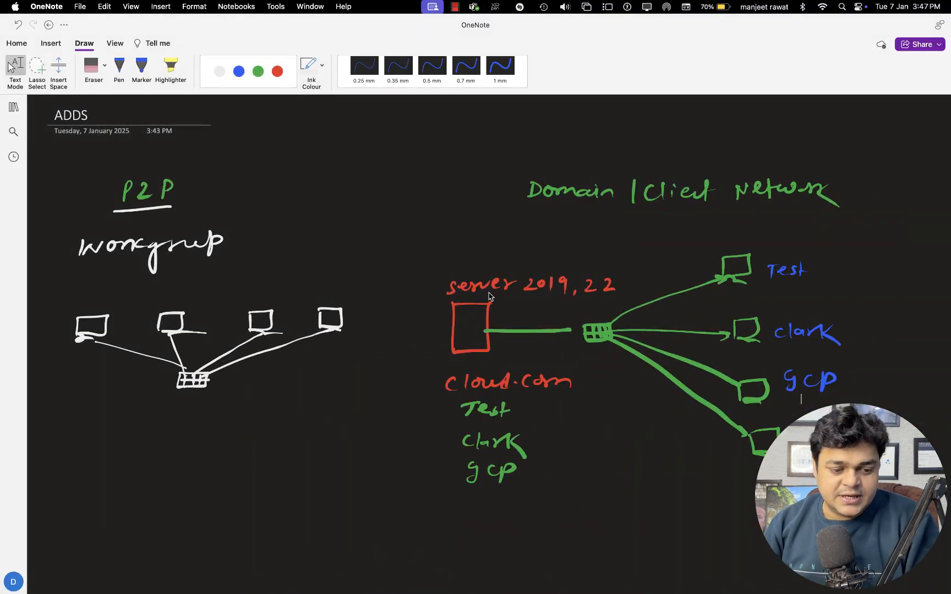
# Scroll down past the Domain/Client diagram with the Test, clark and GCP clients
pyautogui.scroll(-1, 484, 289)
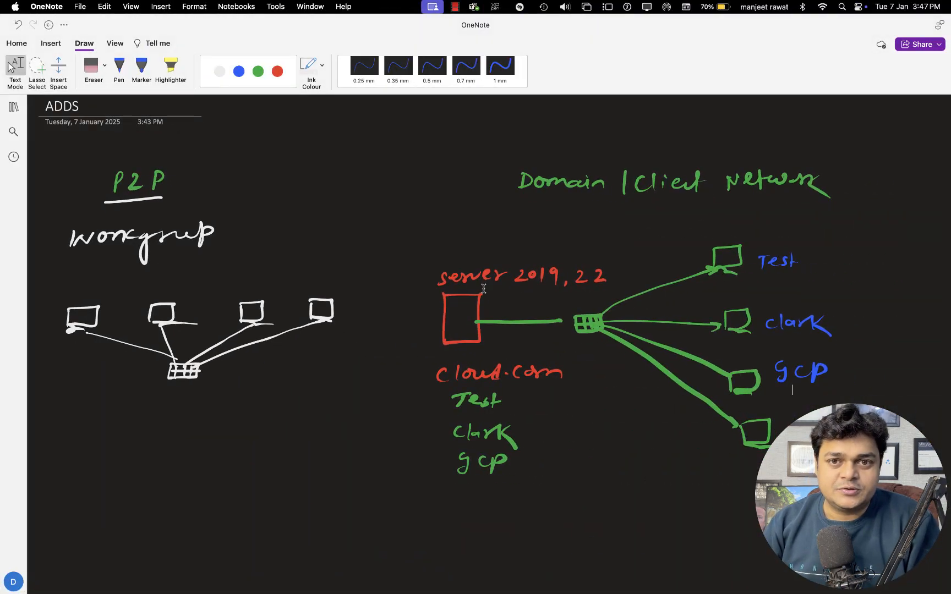
# Mark the P2P heading and the Client title with blue ink lines
pyautogui.click(119, 68)
pyautogui.press('Escape')
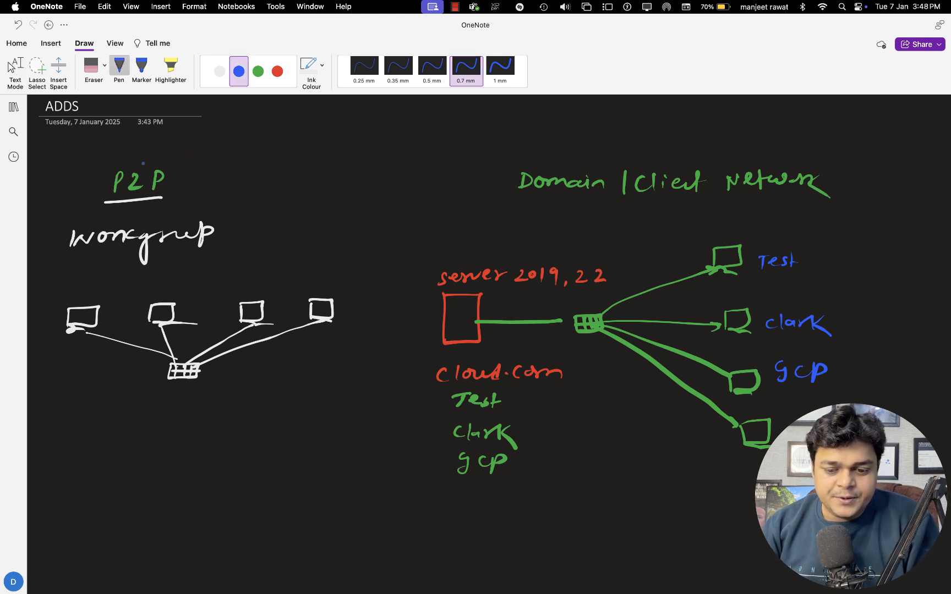
pyautogui.moveTo(116, 162); pyautogui.dragTo(164, 162)
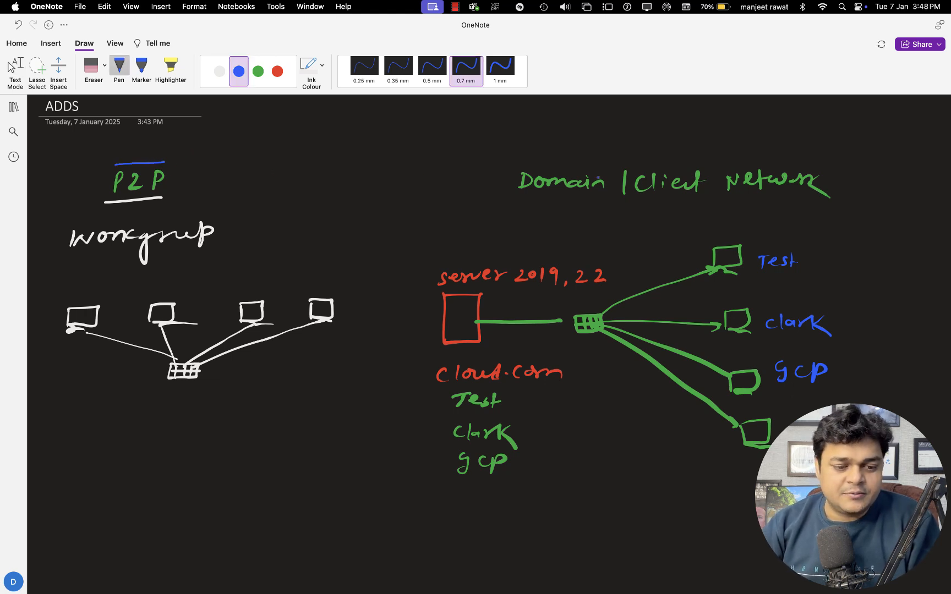
pyautogui.moveTo(608, 204); pyautogui.dragTo(664, 201)
pyautogui.moveTo(608, 169); pyautogui.dragTo(662, 164)
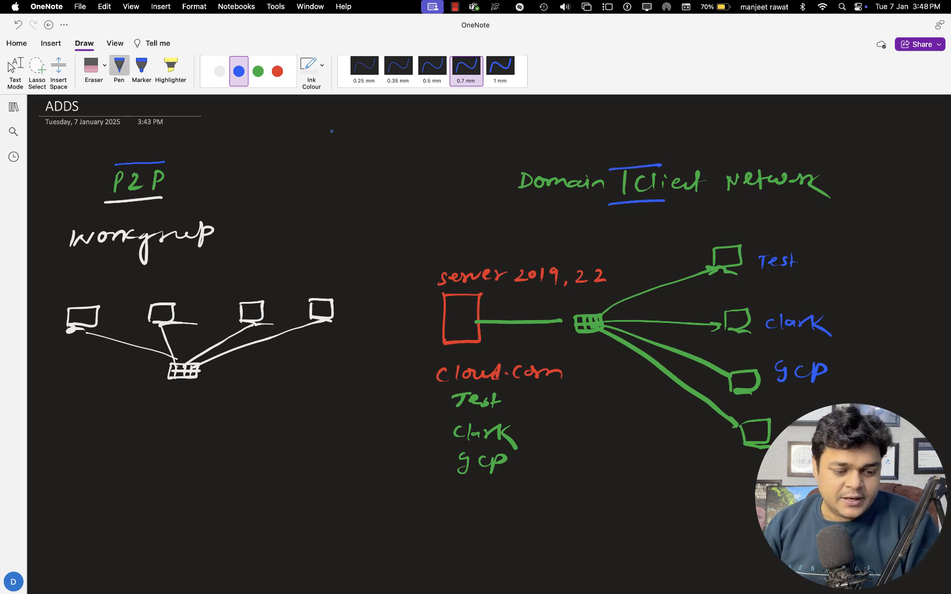
# In white ink, write 'owner' under the workgroup switch and underline 2019 and cloud
pyautogui.click(220, 71)
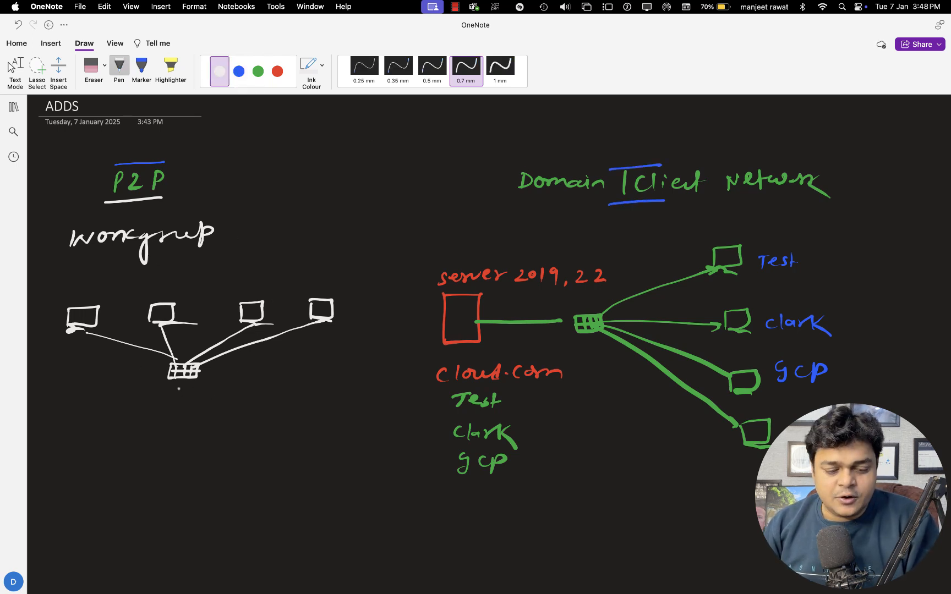
pyautogui.moveTo(158, 397)
pyautogui.mouseDown()
pyautogui.moveTo(210, 406)
pyautogui.moveTo(232, 396)
pyautogui.mouseUp()
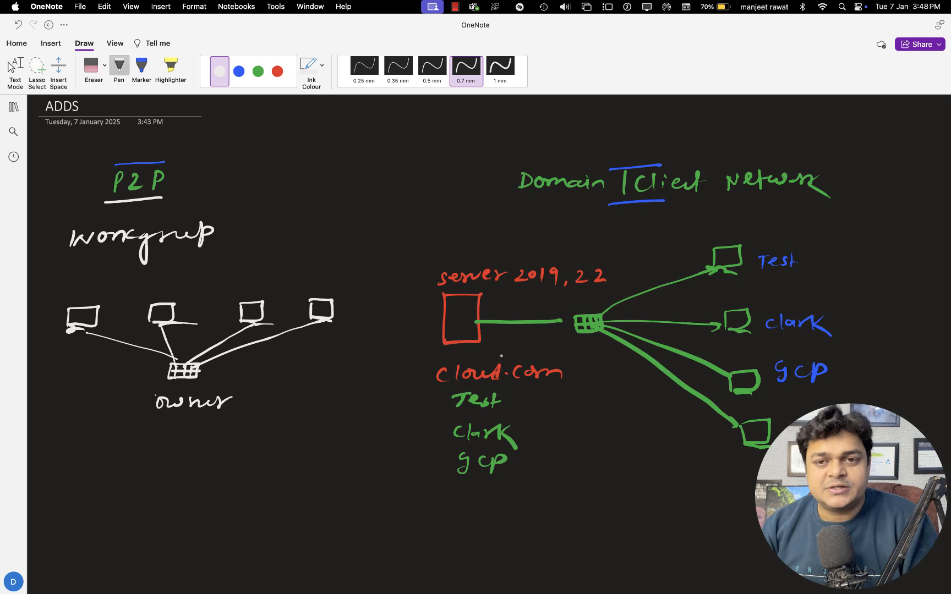
pyautogui.moveTo(520, 294); pyautogui.dragTo(549, 290)
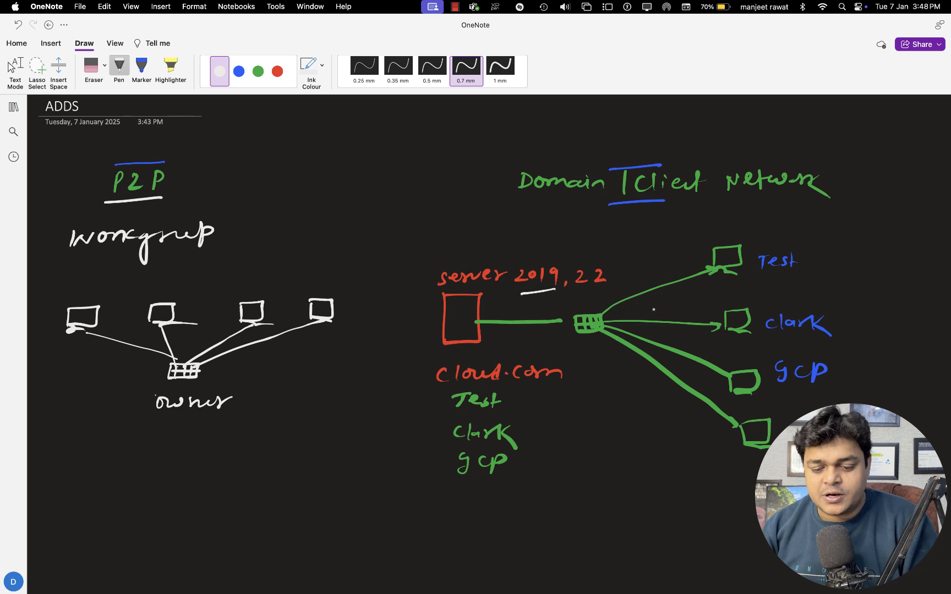
pyautogui.moveTo(472, 389)
pyautogui.mouseDown()
pyautogui.moveTo(518, 389)
pyautogui.moveTo(500, 363)
pyautogui.moveTo(515, 362)
pyautogui.mouseUp()
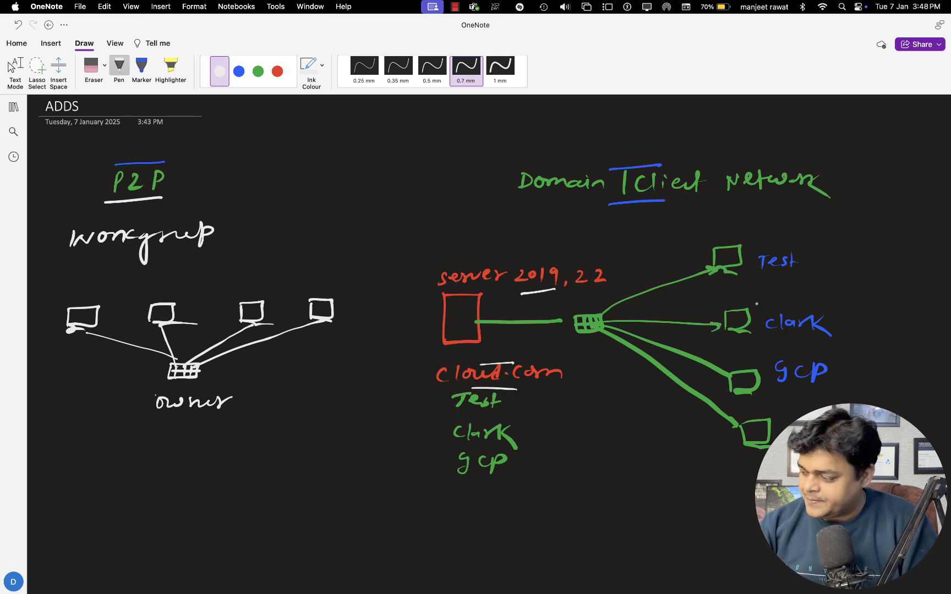
pyautogui.press('Escape')
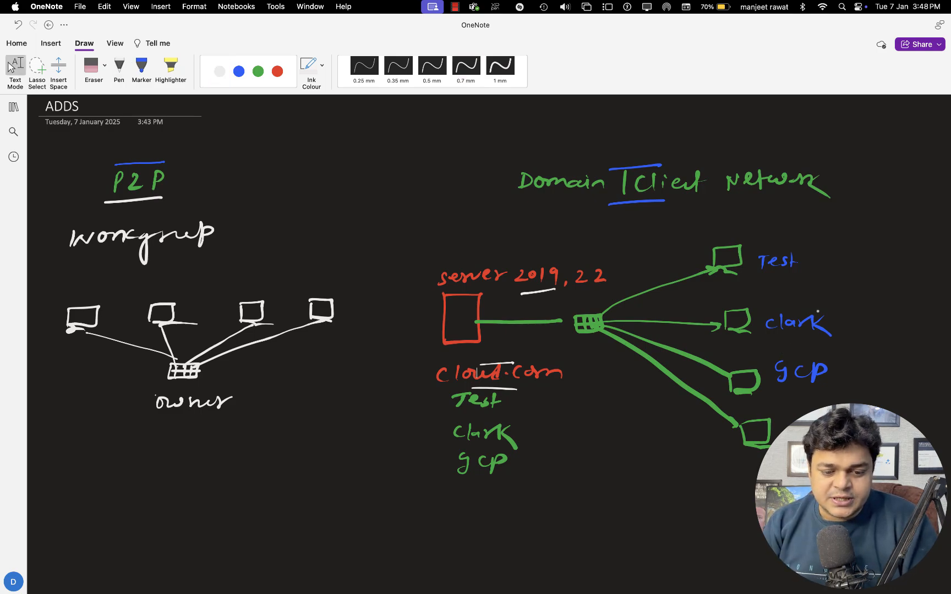
pyautogui.hotkey('ctrl', 'Right')
pyautogui.hotkey('ctrl', 'Left')
pyautogui.hotkey('ctrl', 'Left')
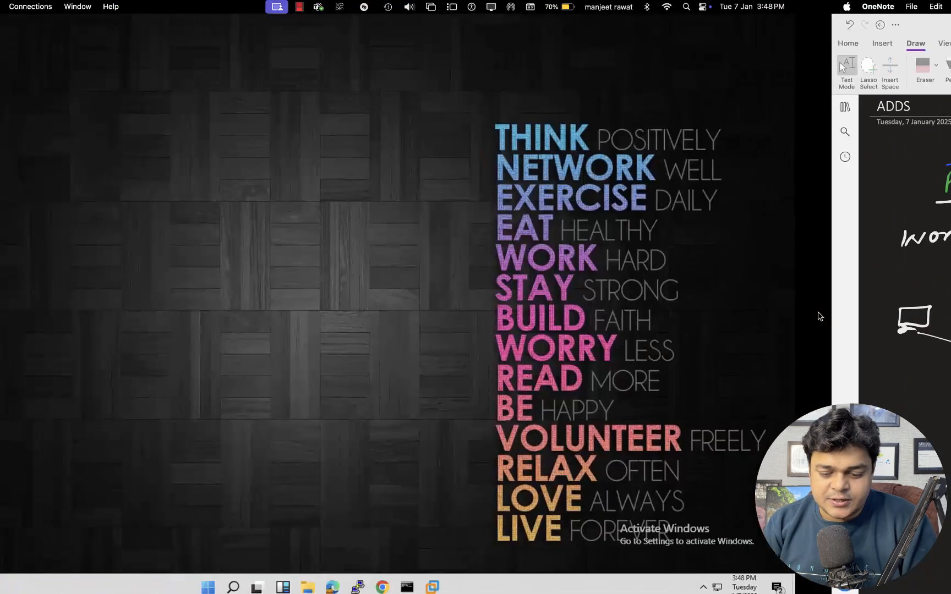
# In the Domain session, open Network Connections by running ncpa.cpl
pyautogui.moveTo(587, 587)
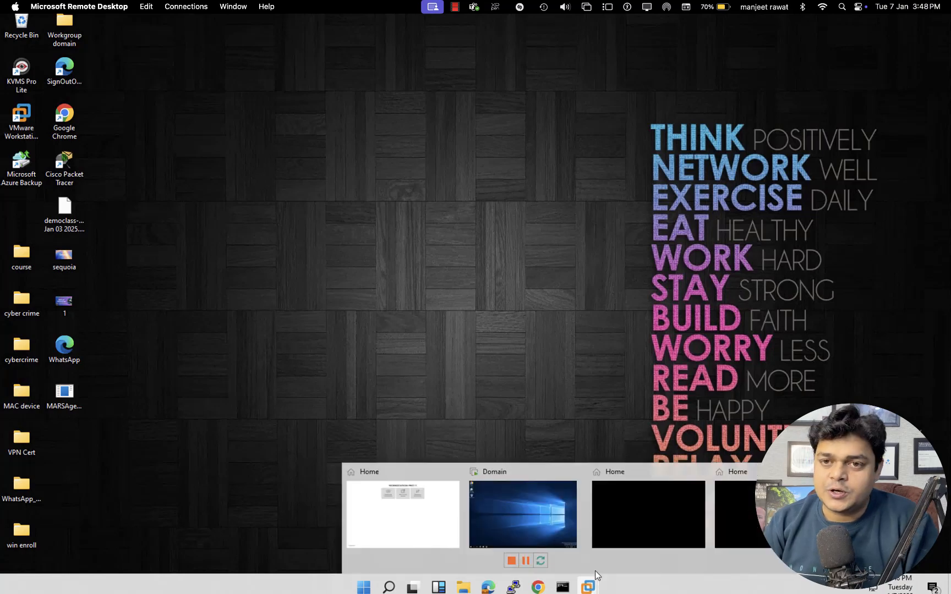
pyautogui.click(530, 526)
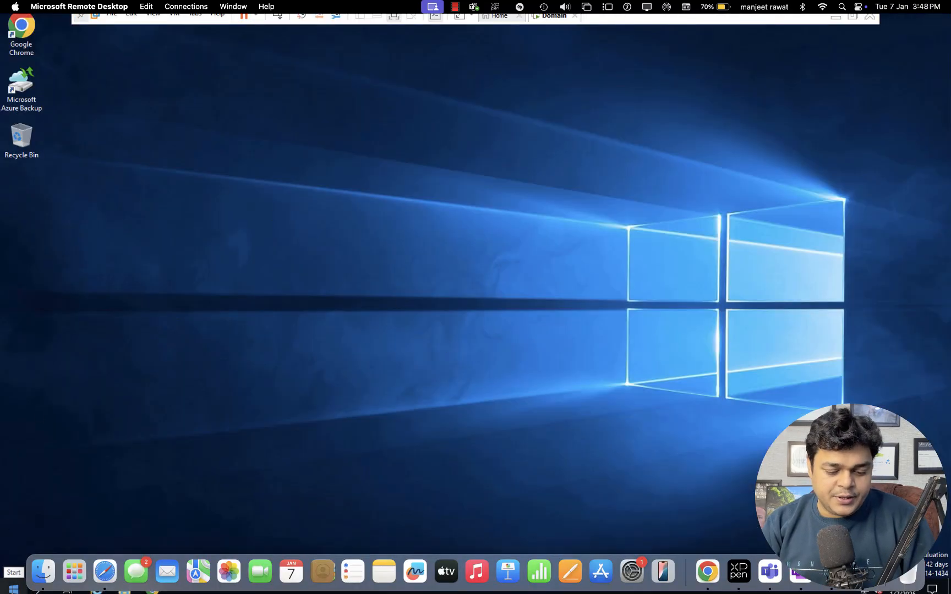
pyautogui.rightClick(12, 588)
pyautogui.click(40, 537)
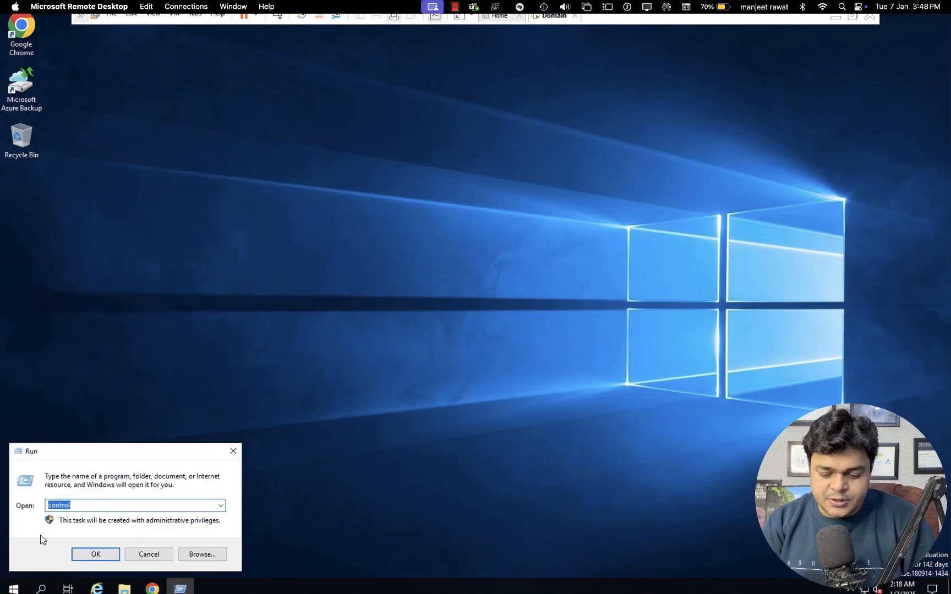
pyautogui.write('ncpa.cpl')
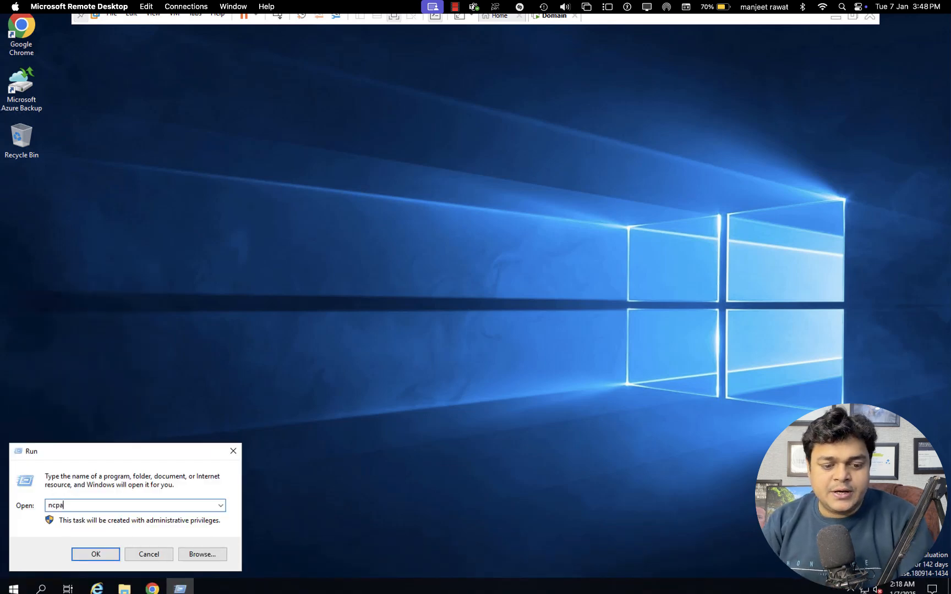
pyautogui.press('Return')
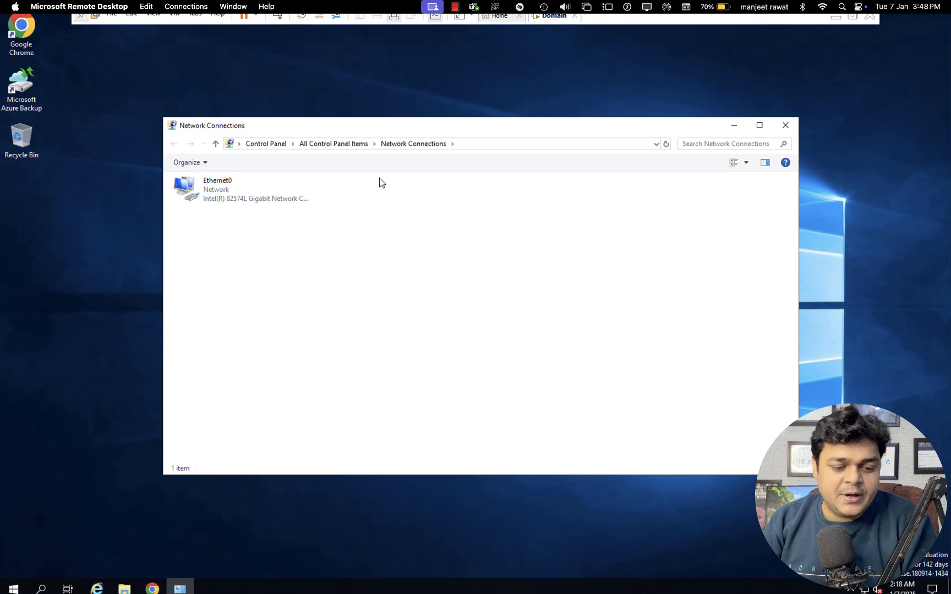
# Verify Ethernet0 IPv4 uses static 192.168.1.100 with DNS 192.168.1.100, then close everything
pyautogui.rightClick(219, 197)
pyautogui.click(249, 303)
pyautogui.click(278, 293)
pyautogui.click(342, 347)
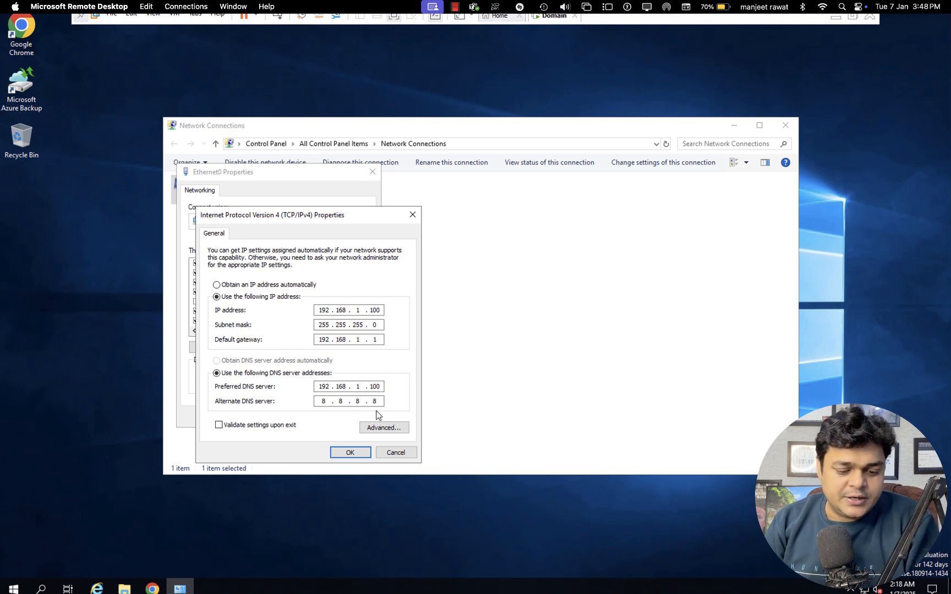
pyautogui.click(350, 453)
pyautogui.click(311, 417)
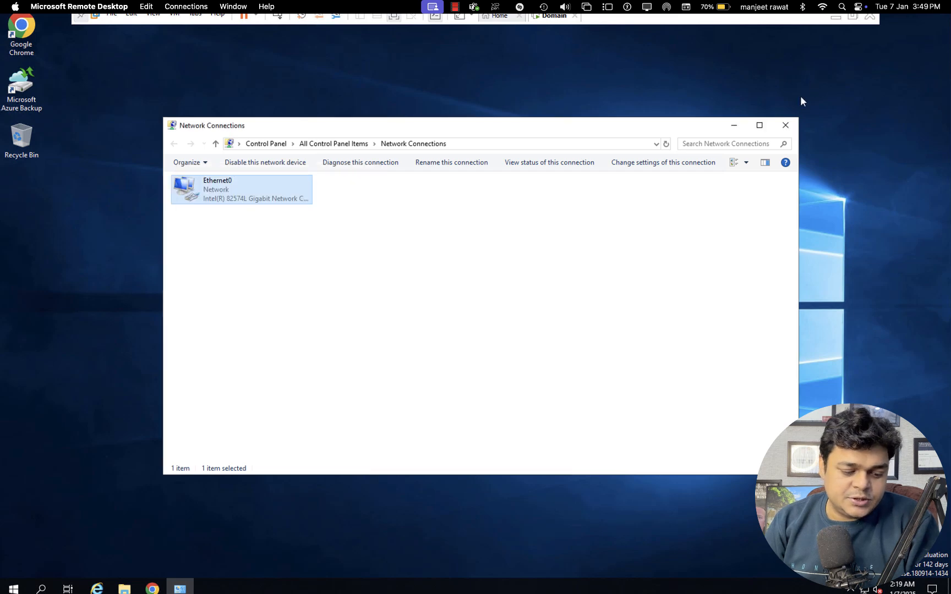
pyautogui.click(785, 125)
# Launch Server Manager and start a role-based Add Roles and Features installation
pyautogui.click(13, 588)
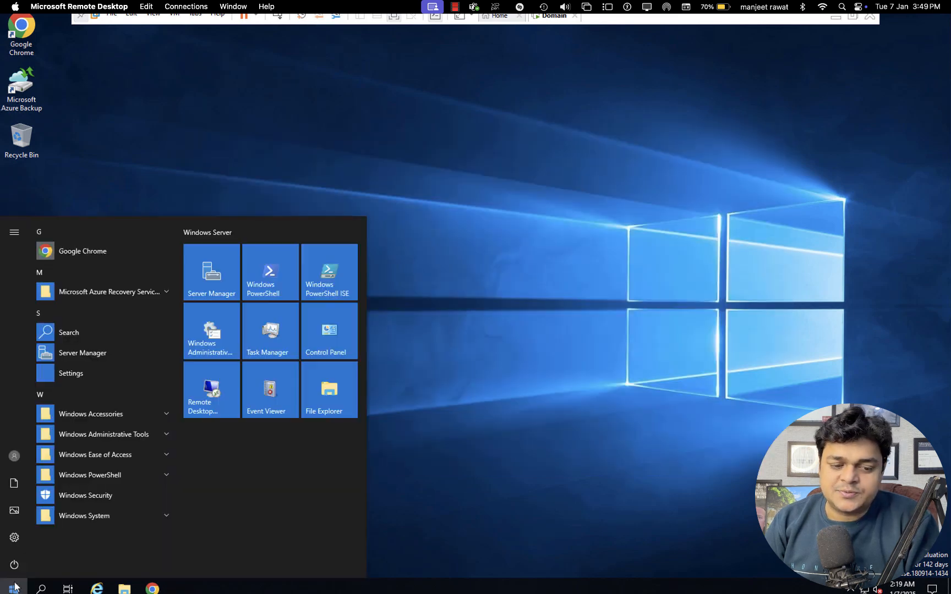
pyautogui.click(195, 286)
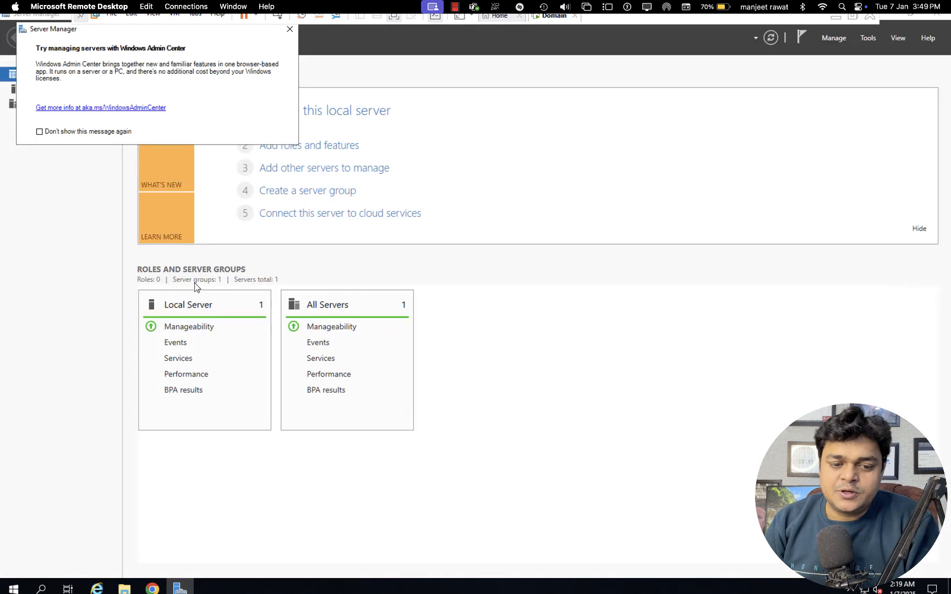
pyautogui.click(290, 30)
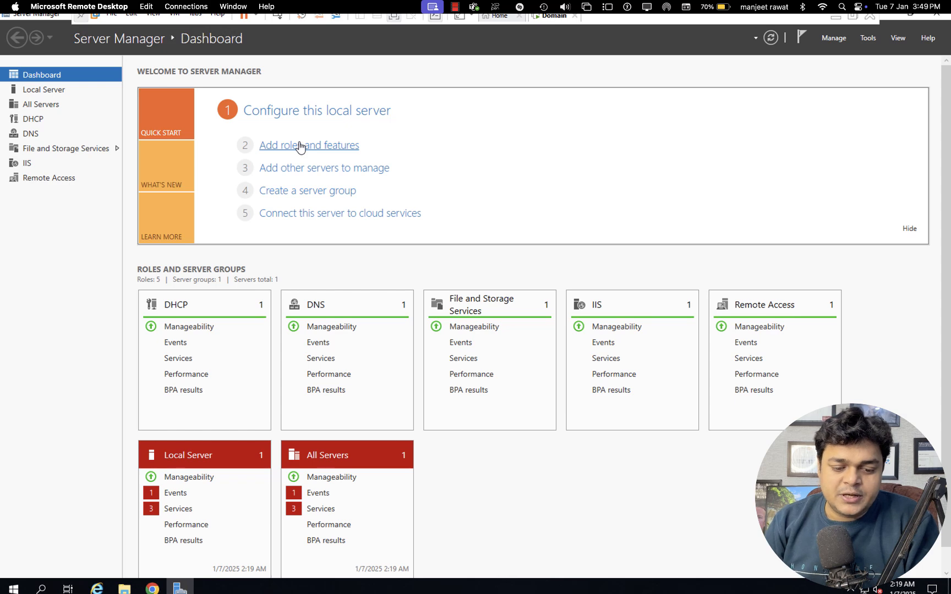
pyautogui.click(299, 146)
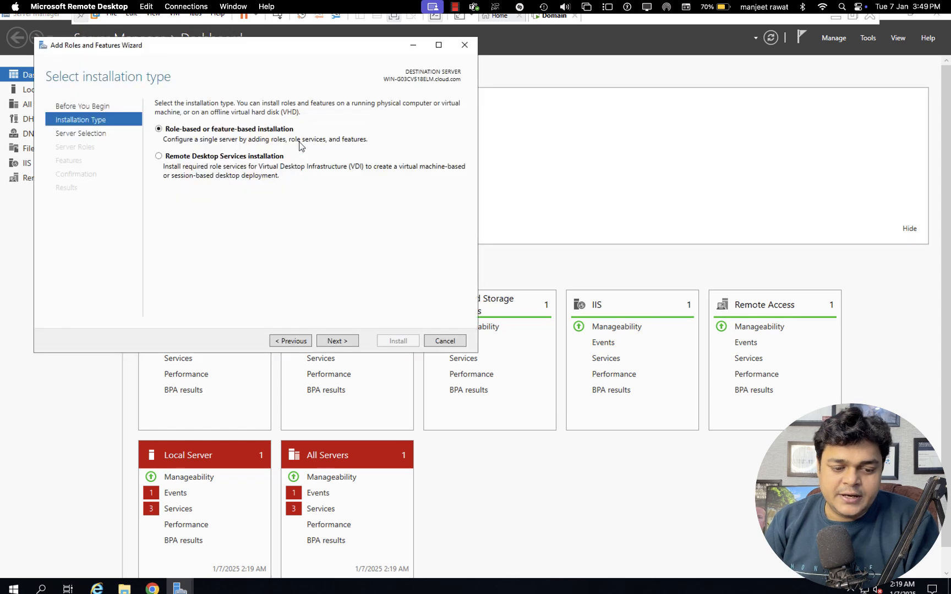
pyautogui.click(342, 347)
pyautogui.click(341, 347)
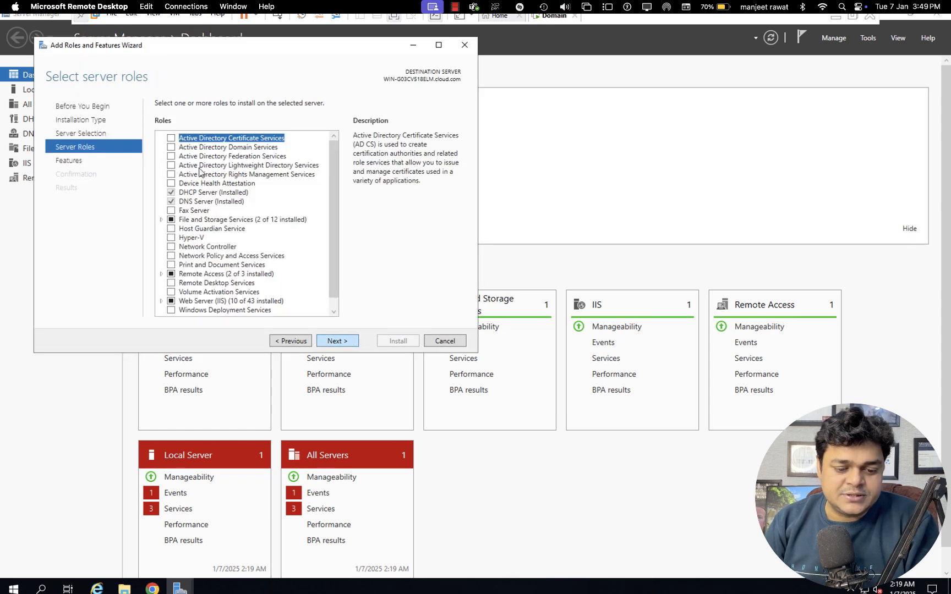
# Select Active Directory Domain Services with its management tools and begin installing
pyautogui.click(170, 146)
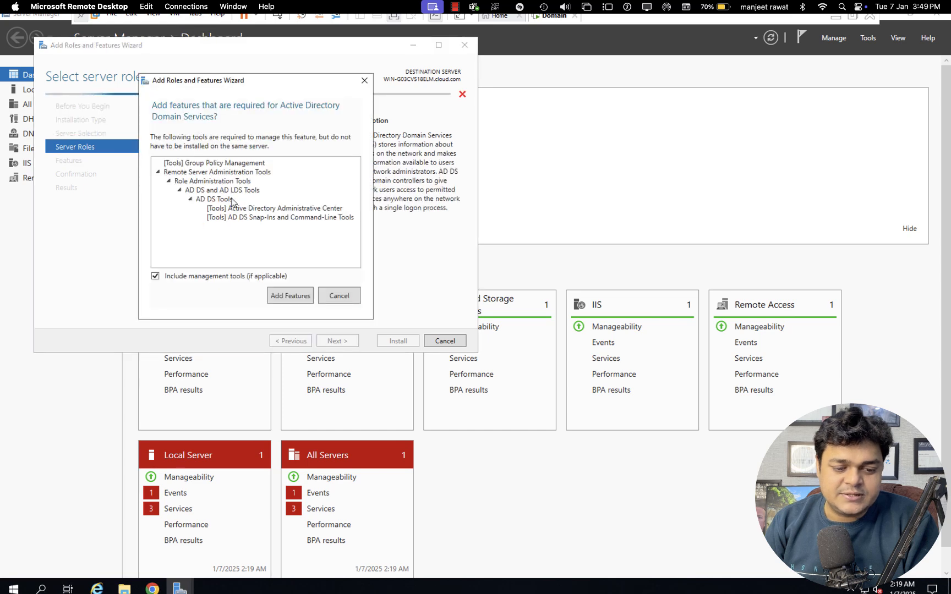
pyautogui.click(289, 295)
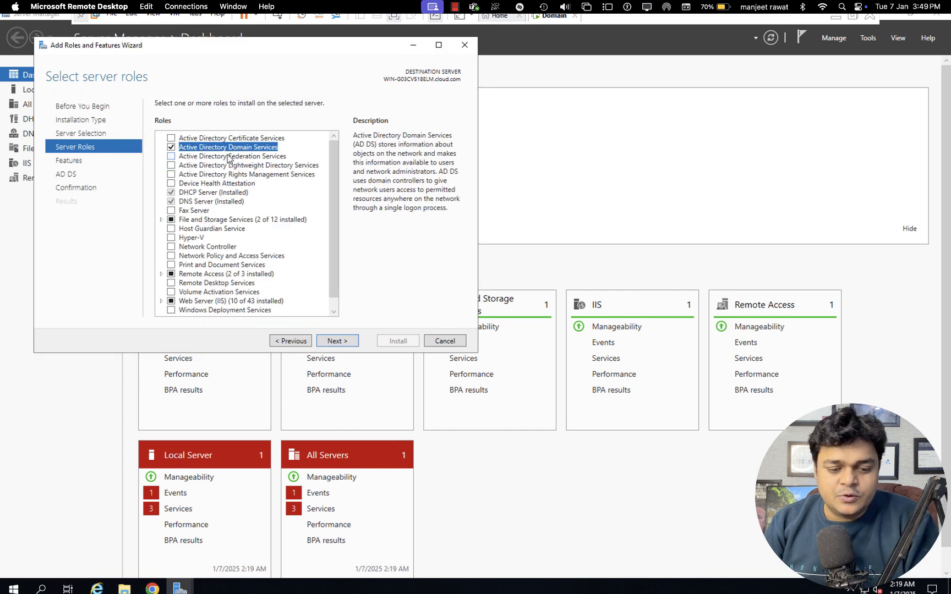
pyautogui.click(338, 344)
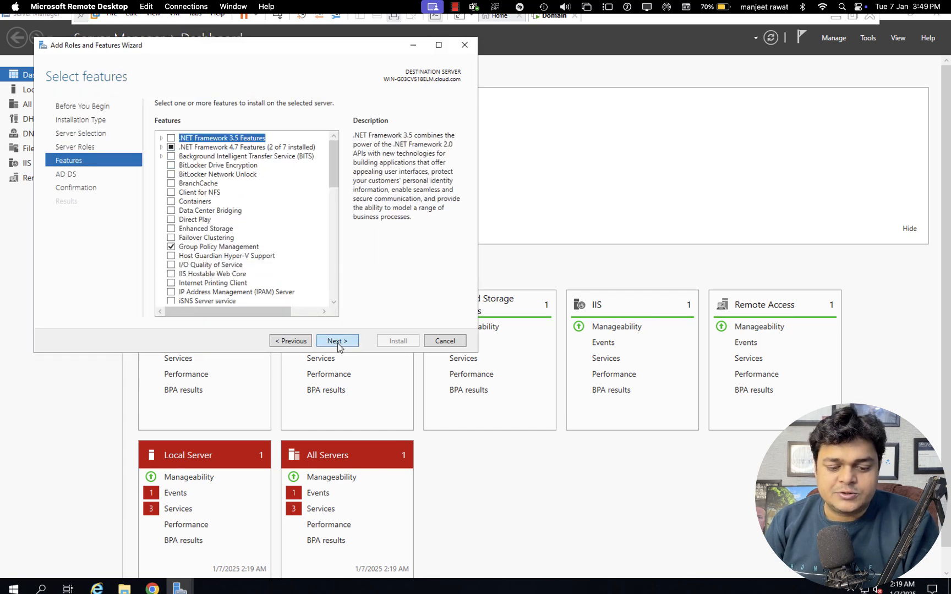
pyautogui.click(338, 342)
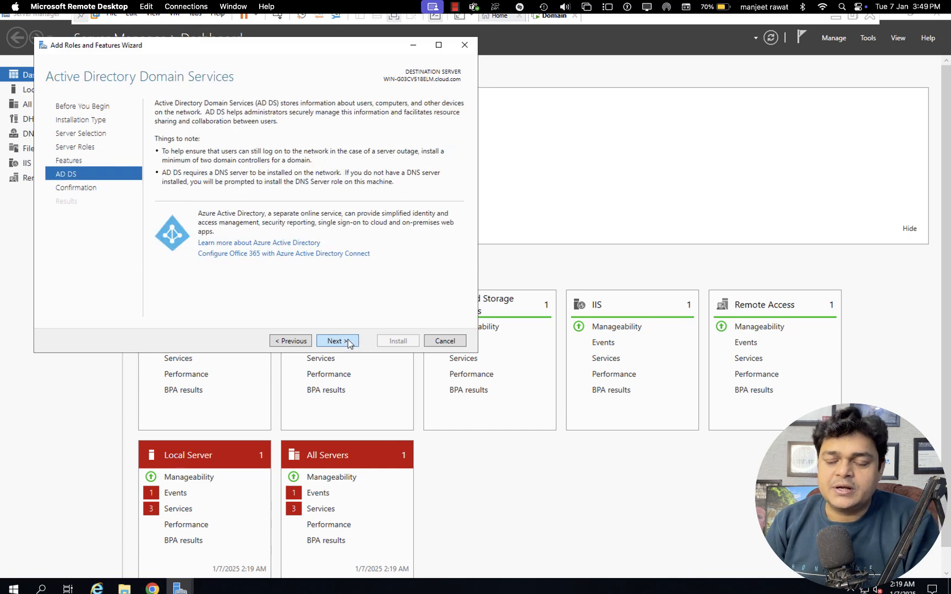
pyautogui.click(348, 341)
pyautogui.click(390, 342)
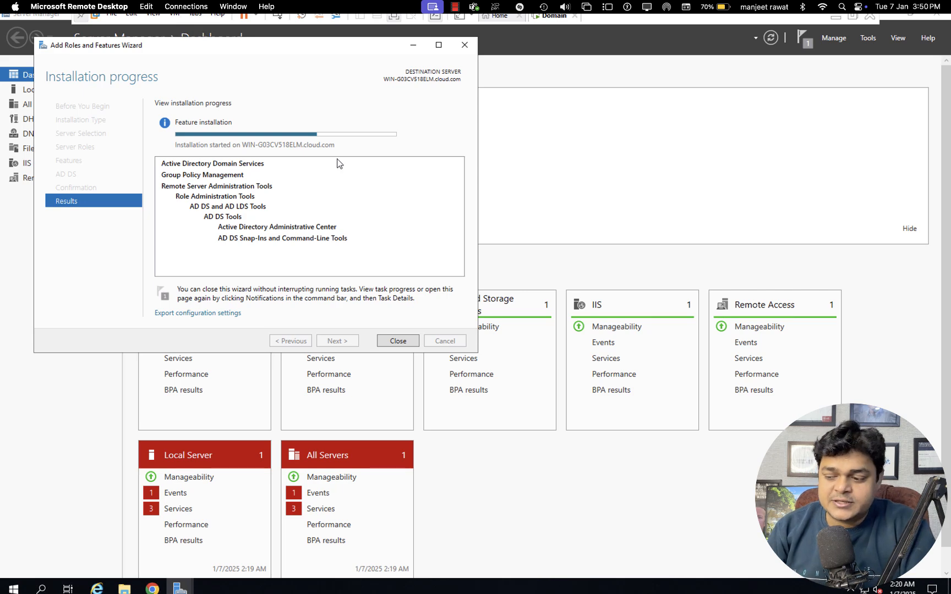
# Write a red 'Database' label beside Test, underlined twice
pyautogui.hotkey('ctrl', 'Right')
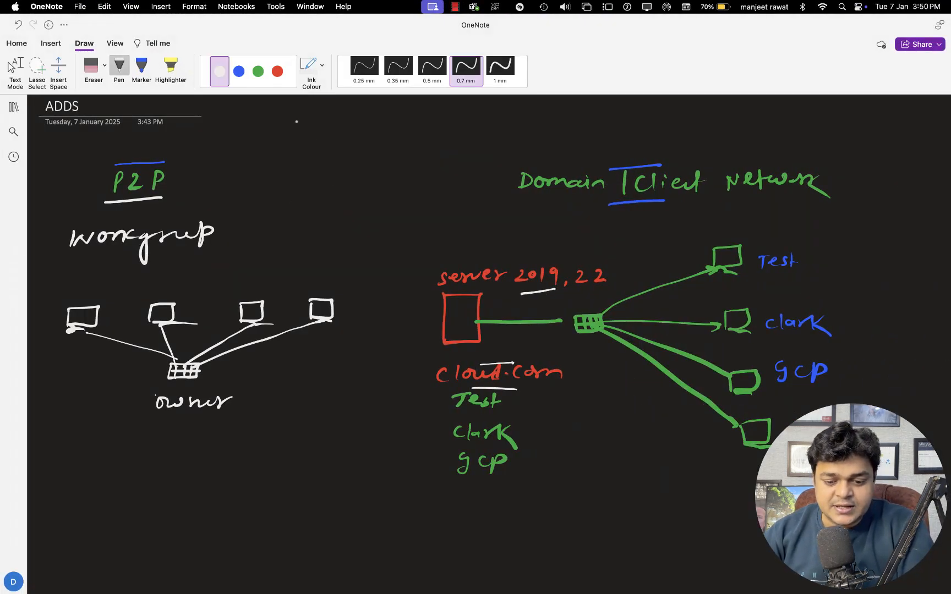
pyautogui.click(277, 73)
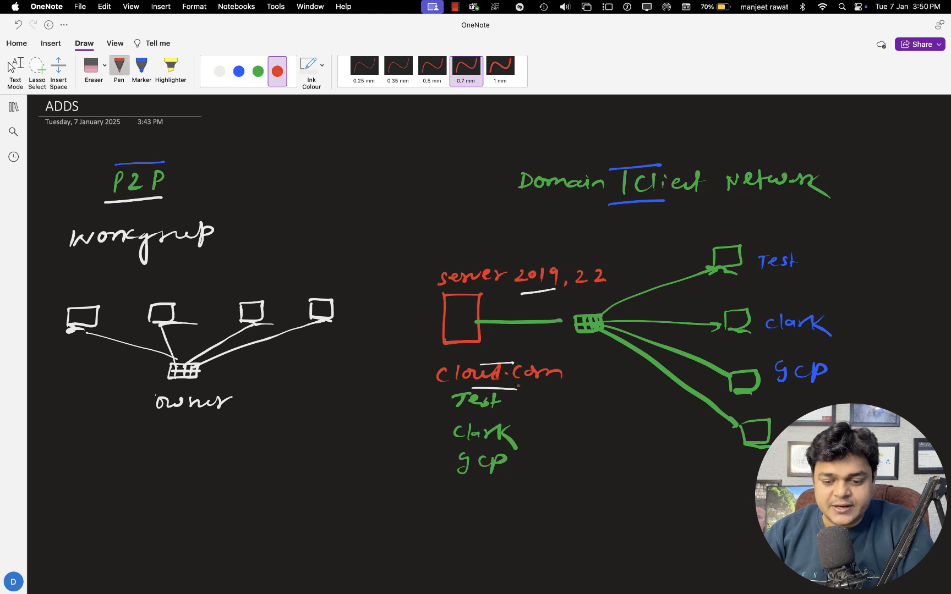
pyautogui.moveTo(538, 391); pyautogui.dragTo(626, 385)
pyautogui.moveTo(563, 412)
pyautogui.mouseDown()
pyautogui.moveTo(605, 408)
pyautogui.moveTo(586, 440)
pyautogui.moveTo(606, 438)
pyautogui.moveTo(602, 468)
pyautogui.moveTo(621, 457)
pyautogui.moveTo(633, 467)
pyautogui.mouseUp()
# In green, list users, groups, OUs and computers under Database and bracket them
pyautogui.click(259, 71)
pyautogui.moveTo(598, 500)
pyautogui.mouseDown()
pyautogui.moveTo(638, 502)
pyautogui.moveTo(621, 535)
pyautogui.moveTo(687, 515)
pyautogui.mouseUp()
pyautogui.moveTo(642, 428)
pyautogui.mouseDown()
pyautogui.moveTo(672, 477)
pyautogui.moveTo(676, 514)
pyautogui.mouseUp()
# Underline Test and clark and mark the groups entry in white ink
pyautogui.click(219, 71)
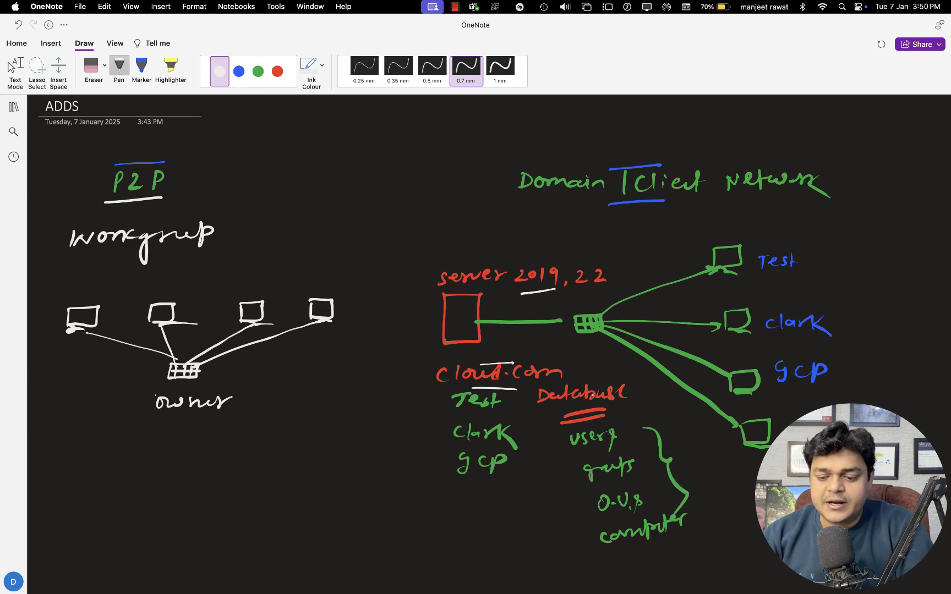
pyautogui.moveTo(778, 274); pyautogui.dragTo(805, 272)
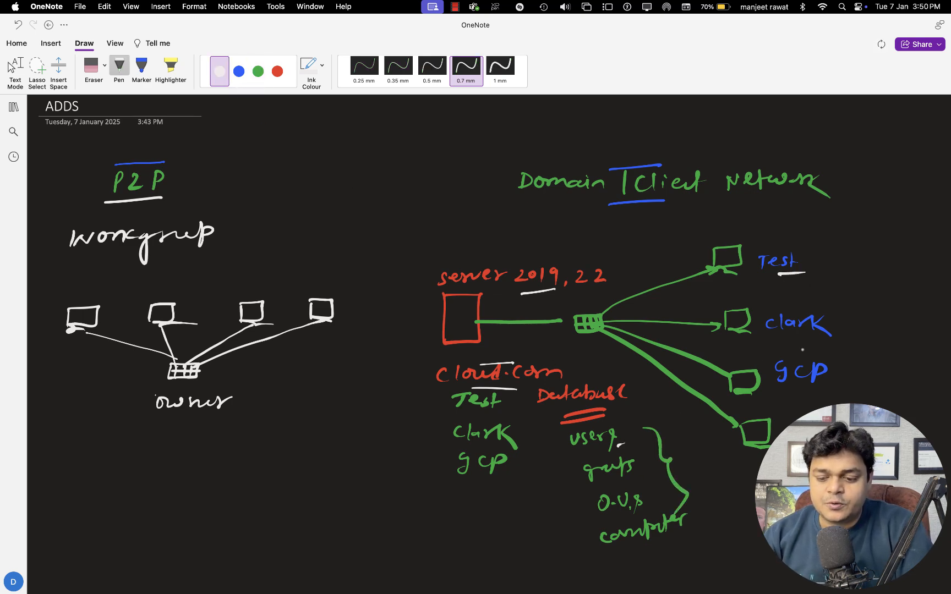
pyautogui.moveTo(797, 342); pyautogui.dragTo(809, 341)
pyautogui.moveTo(633, 475); pyautogui.dragTo(647, 473)
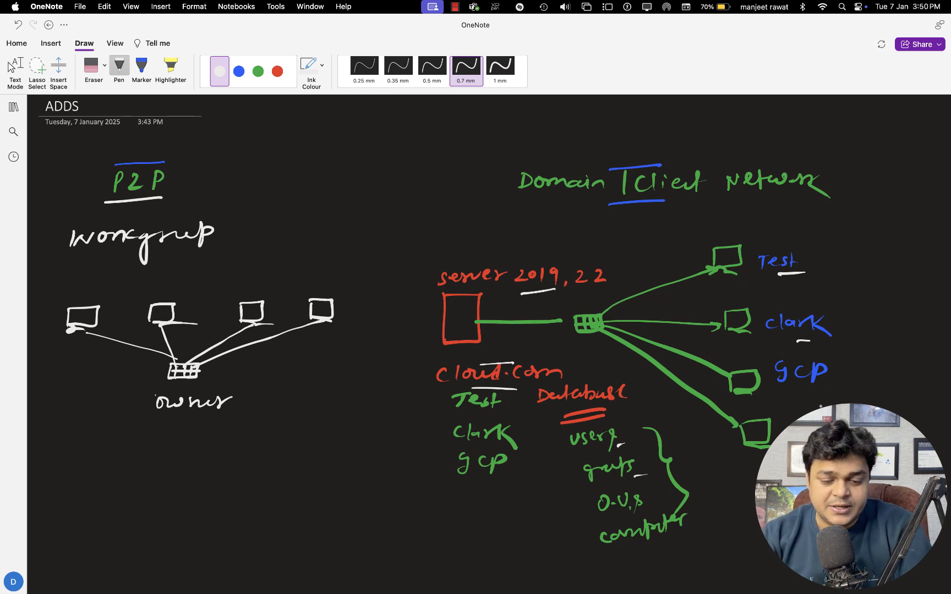
pyautogui.press('Escape')
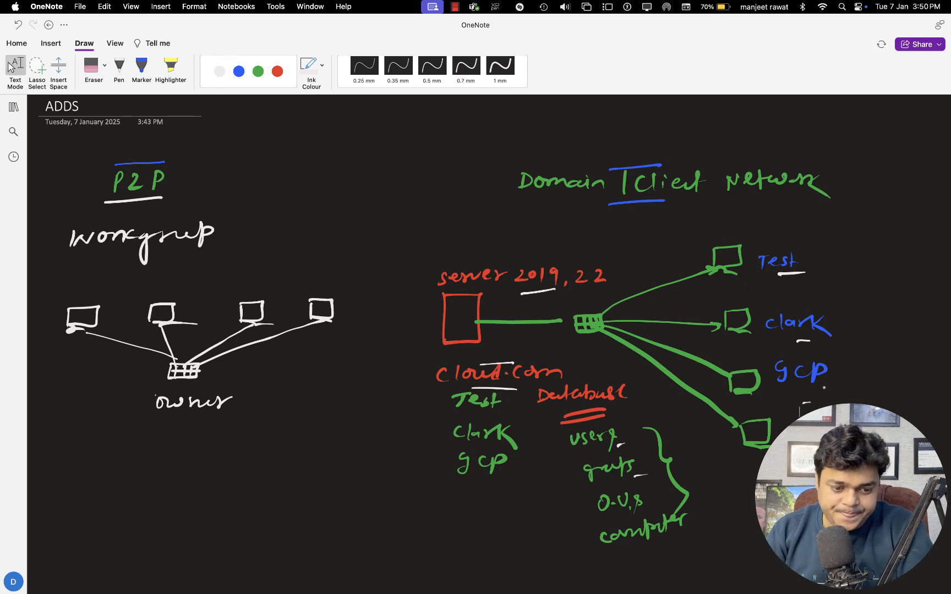
pyautogui.hotkey('ctrl', 'Left')
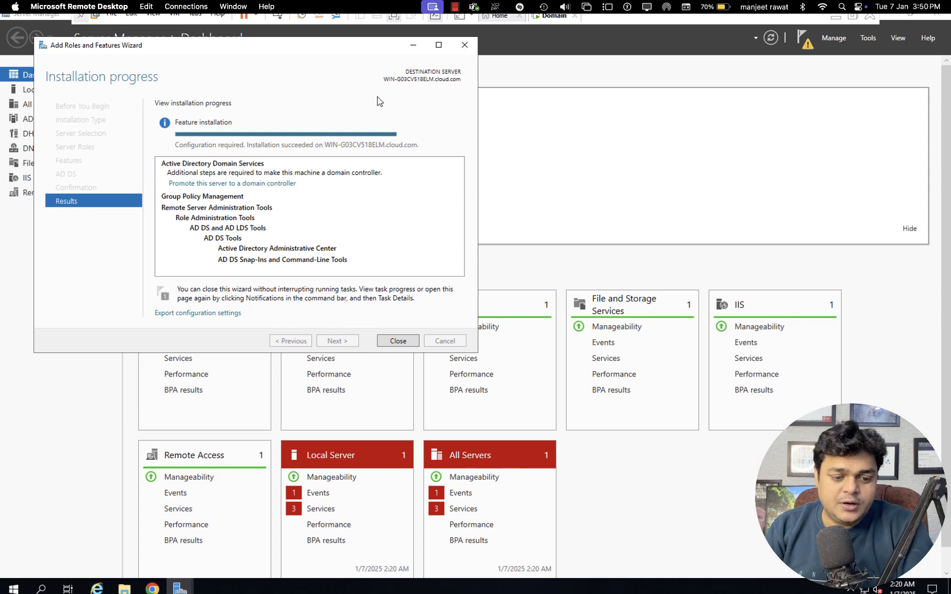
# Promote the server by adding a new forest with root domain cloud.com
pyautogui.click(219, 184)
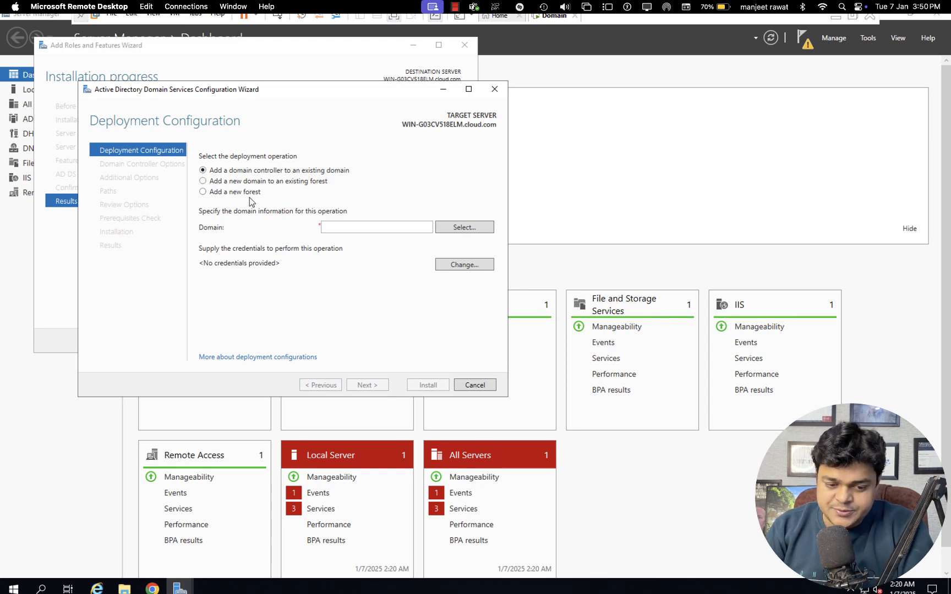
pyautogui.click(202, 192)
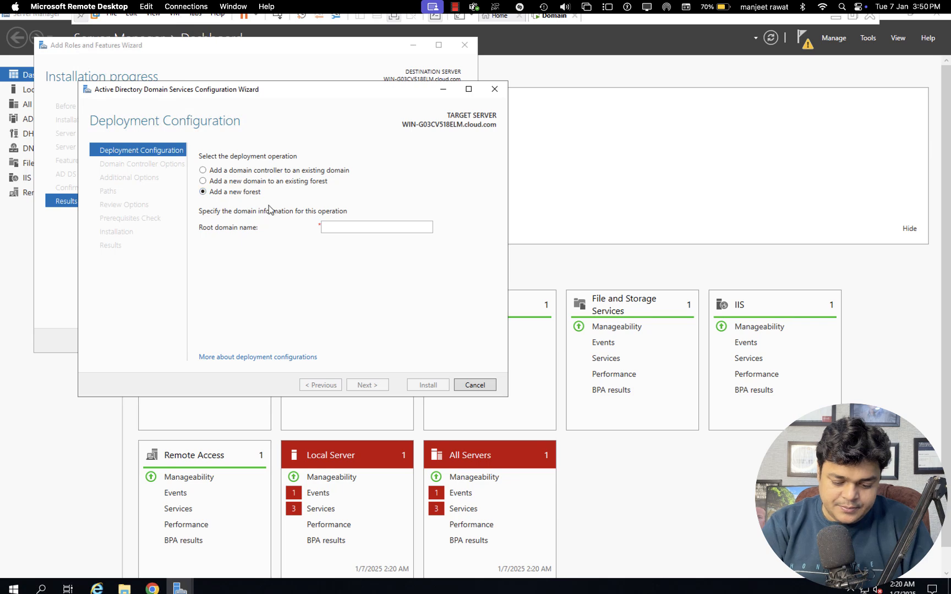
pyautogui.click(354, 226)
pyautogui.write('c')
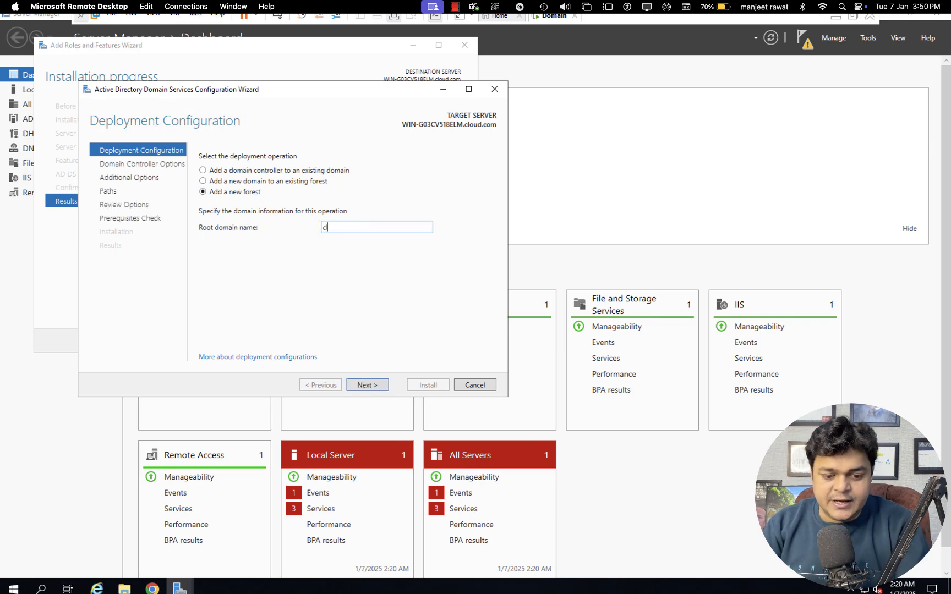
pyautogui.write('loud.com')
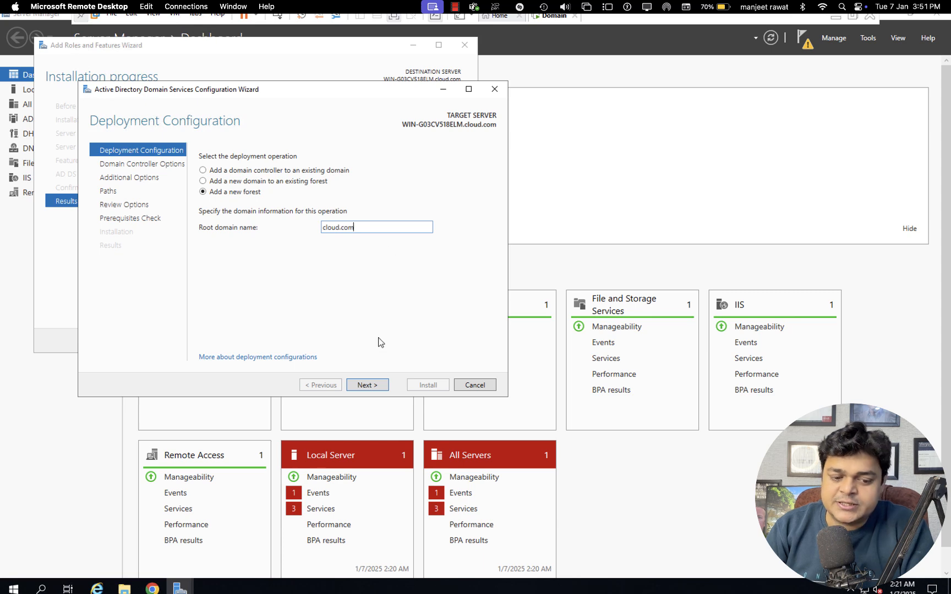
pyautogui.click(371, 385)
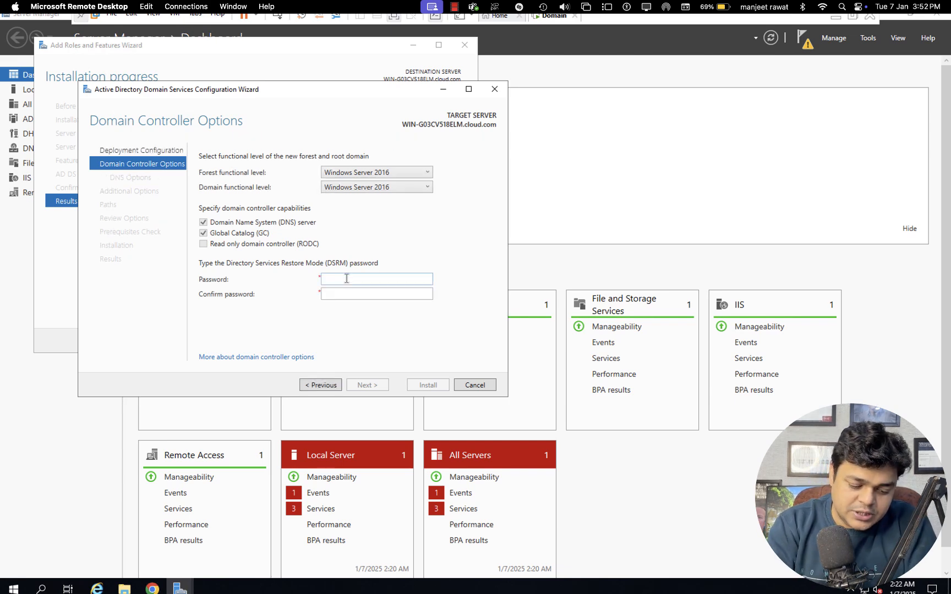
# Enter and confirm the DSRM password, then accept DNS options and NetBIOS name CLOUD
pyautogui.write('*********')
pyautogui.press('Tab')
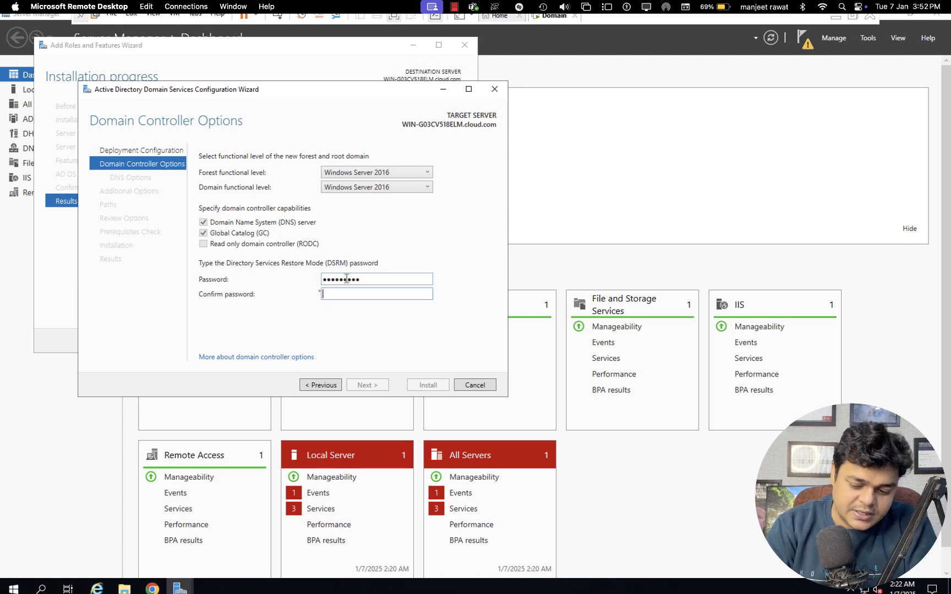
pyautogui.write('****')
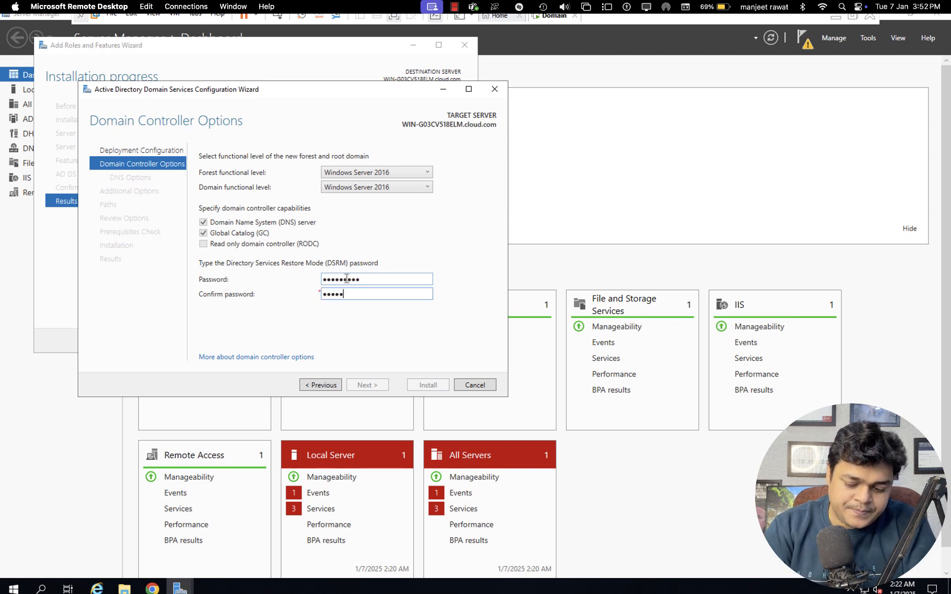
pyautogui.write('*****')
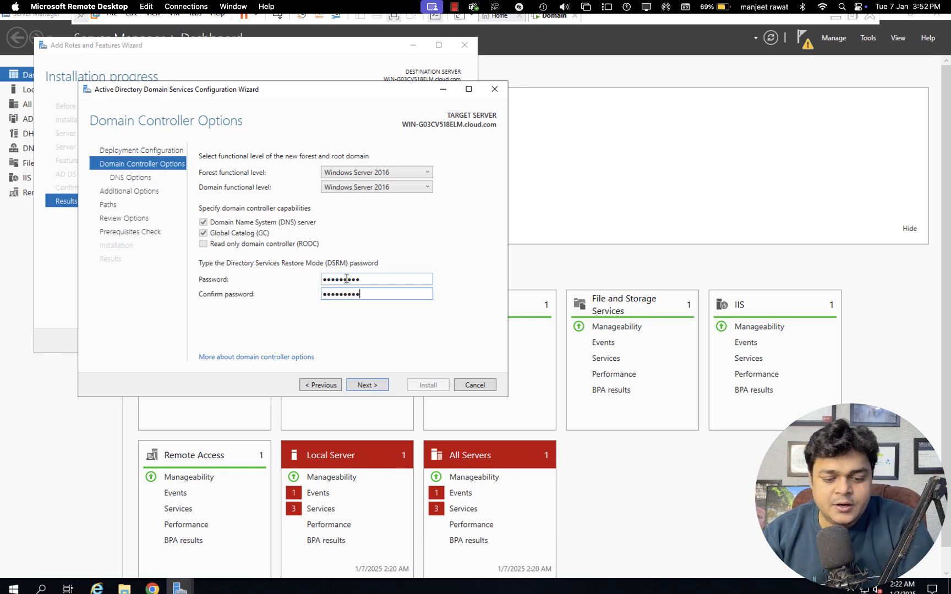
pyautogui.press('Return')
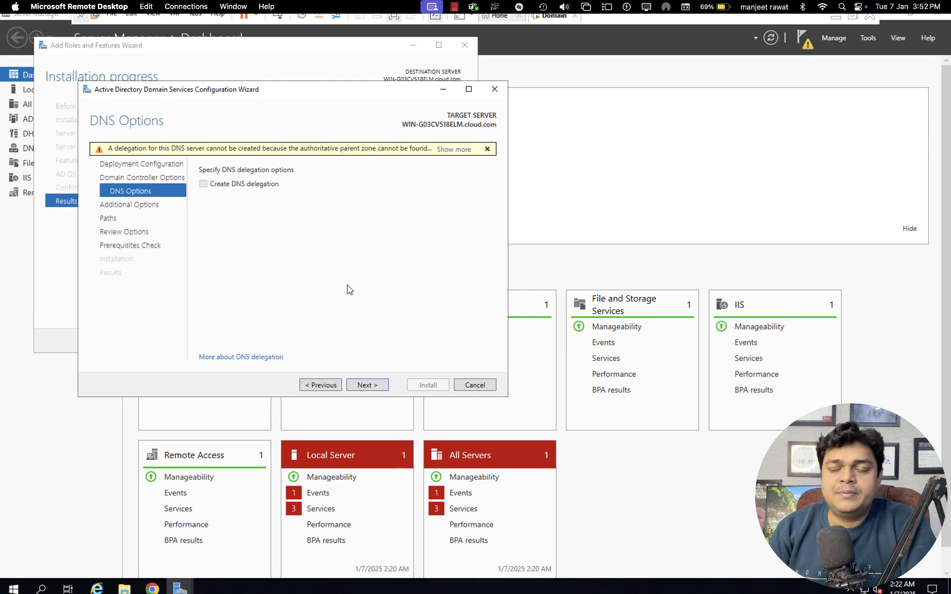
pyautogui.click(369, 386)
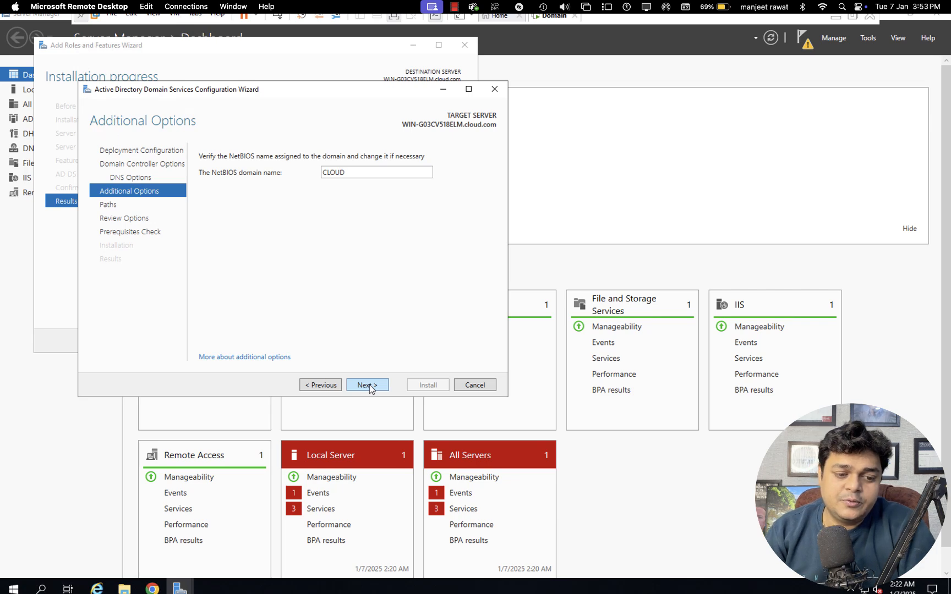
pyautogui.click(367, 385)
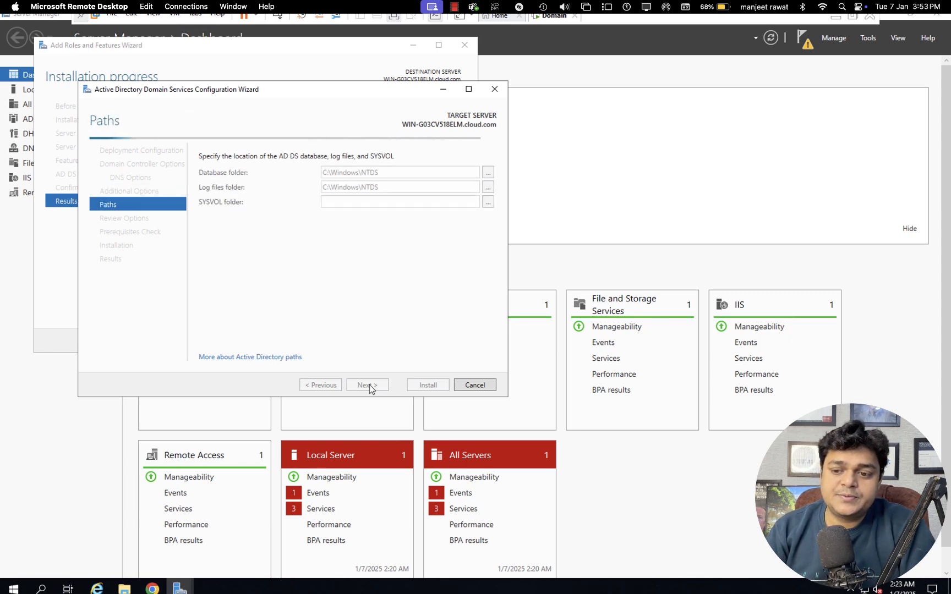
# Accept the default C:\Windows\NTDS paths and review options, then wait for prerequisites to pass
pyautogui.click(371, 389)
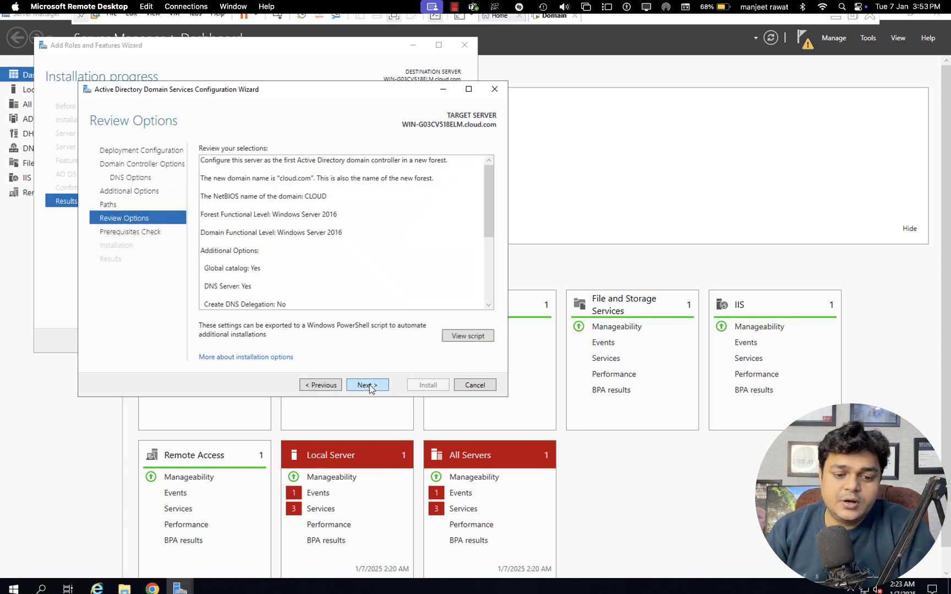
pyautogui.click(367, 385)
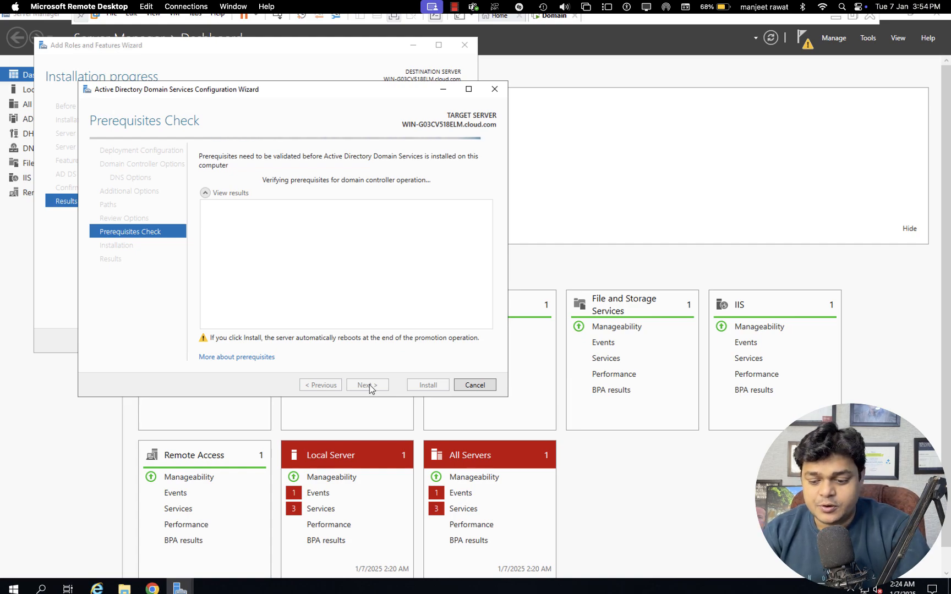
pyautogui.hotkey('ctrl', 'Left')
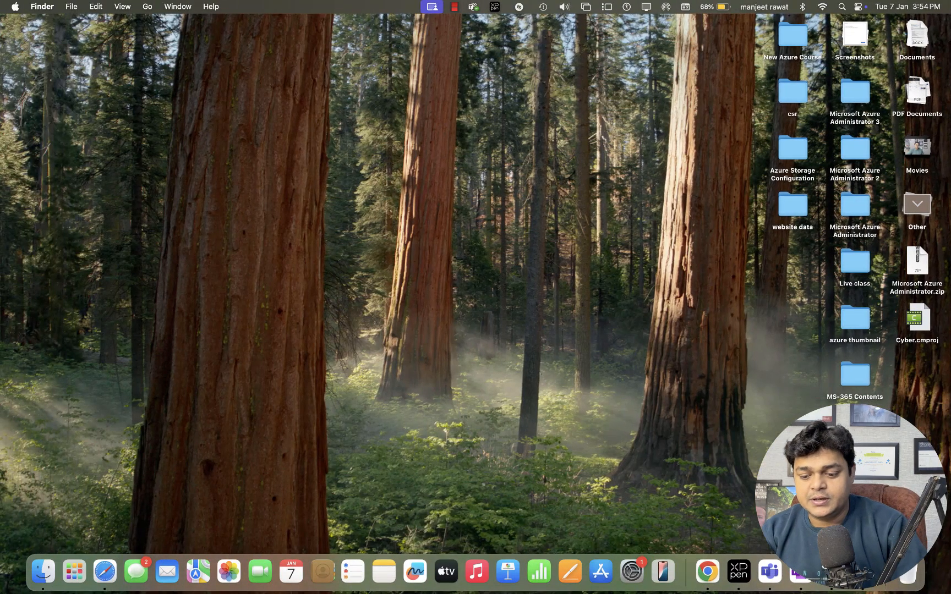
pyautogui.rightClick(863, 572)
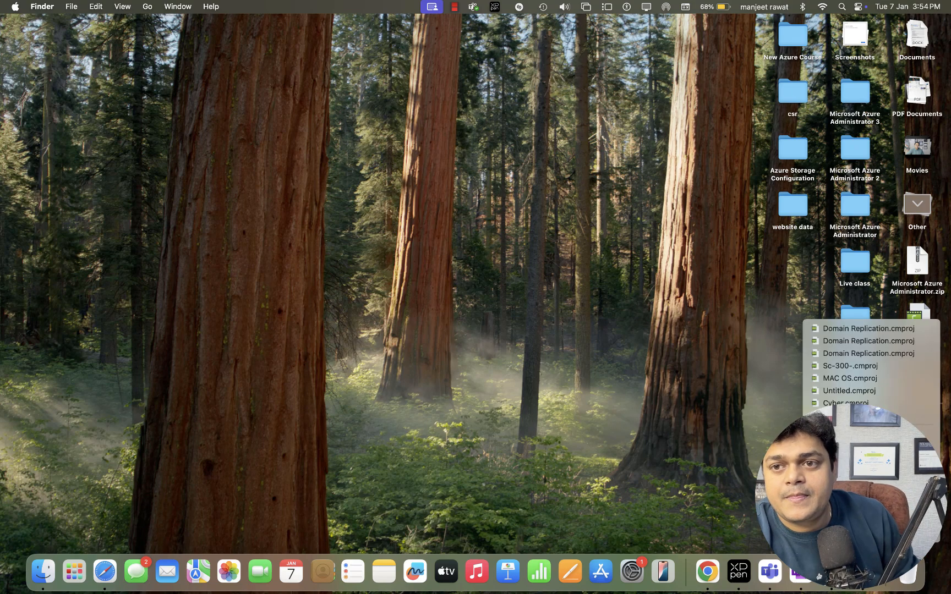
pyautogui.hotkey('ctrl', 'Right')
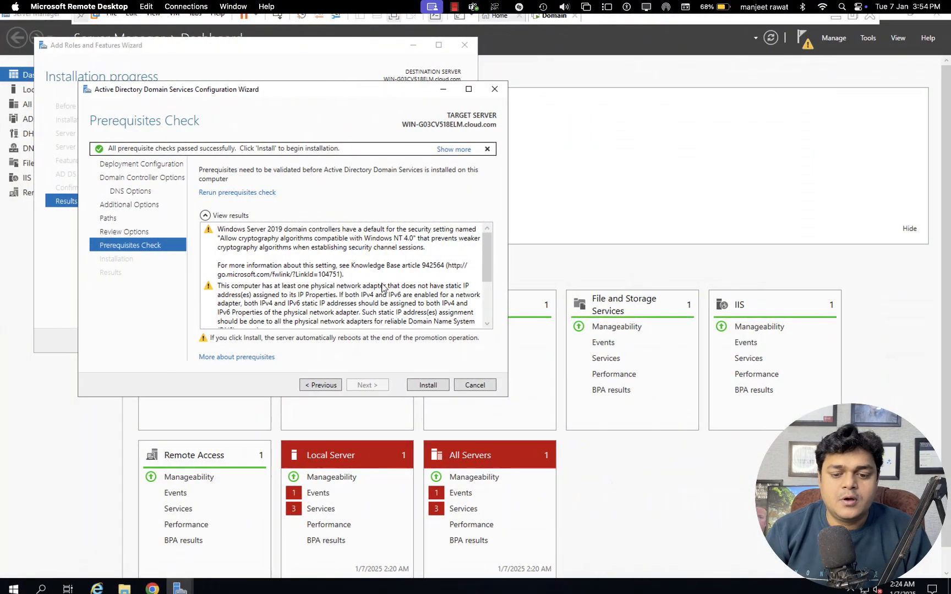
# Start the domain controller installation and let it run while moving to the Mac desktop
pyautogui.click(431, 385)
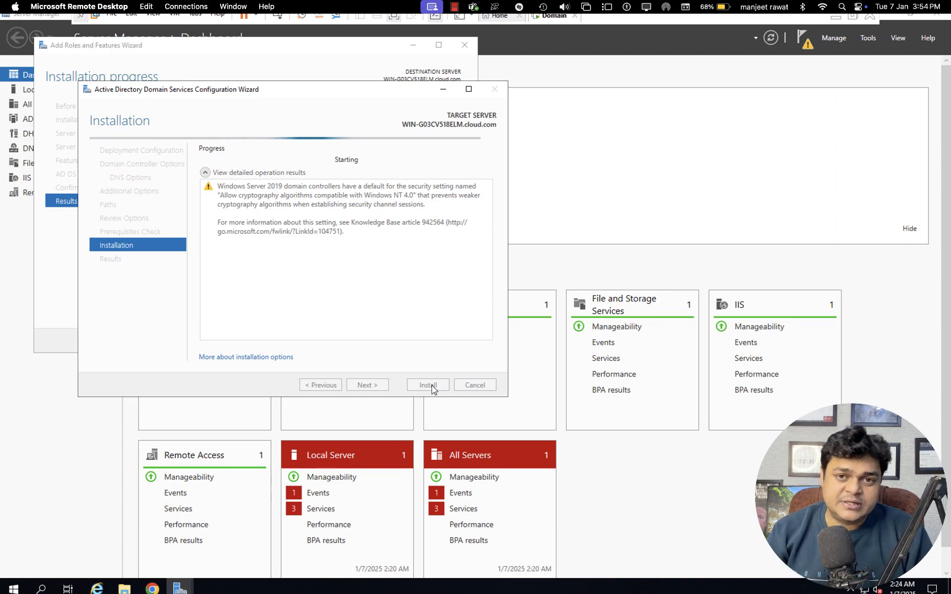
pyautogui.hotkey('ctrl', 'Left')
pyautogui.hotkey('ctrl', 'Right')
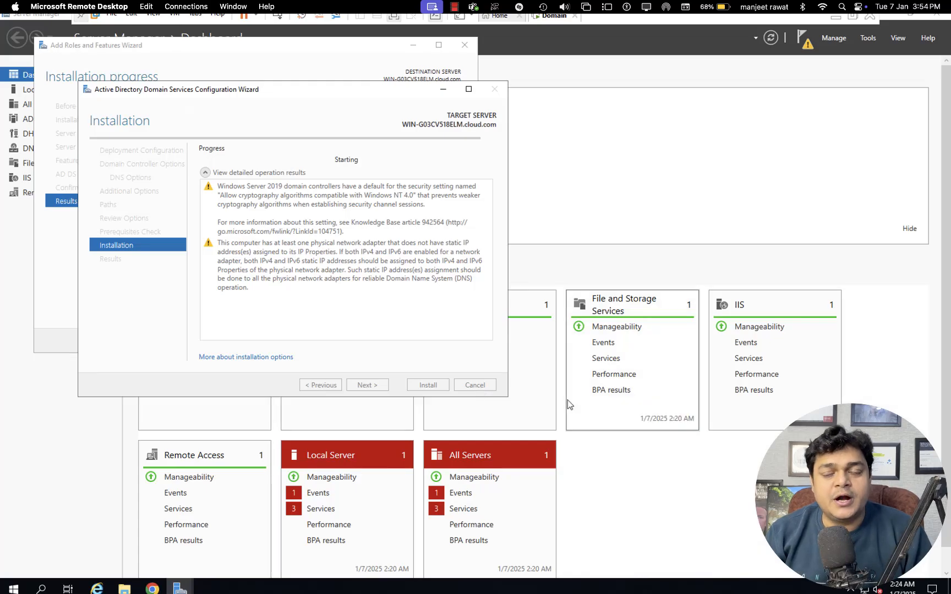
pyautogui.hotkey('ctrl', 'Left')
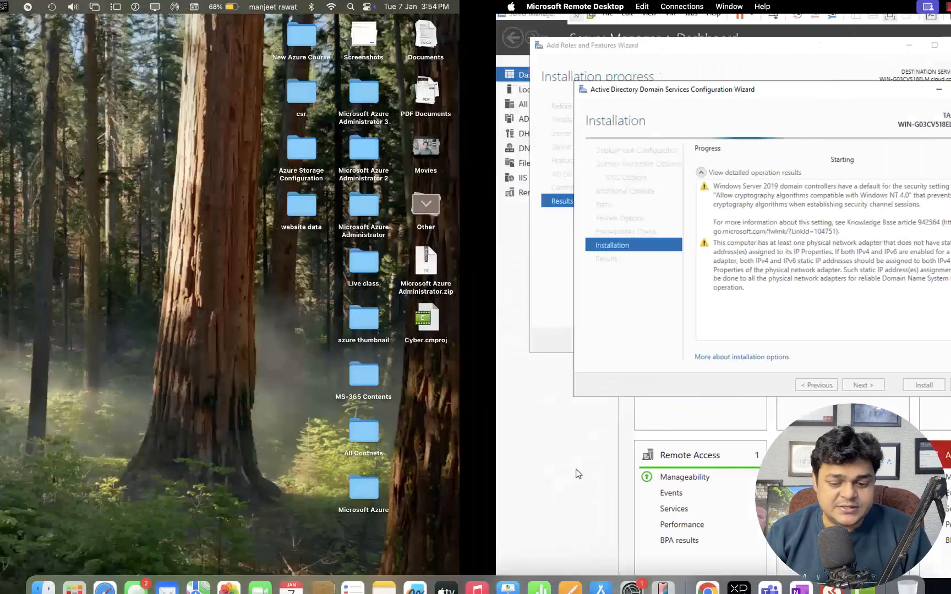
pyautogui.hotkey('ctrl', 'Right')
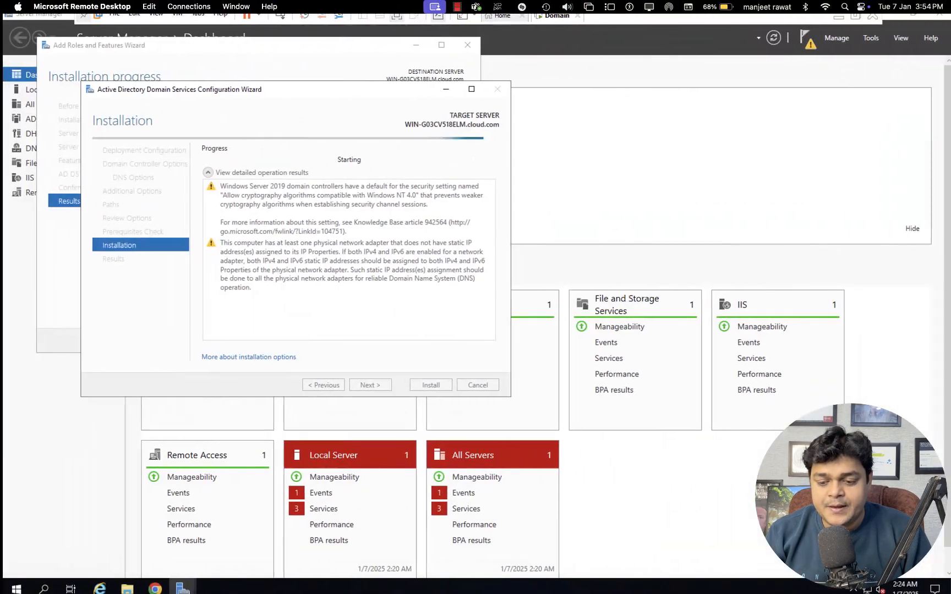
pyautogui.hotkey('ctrl', 'Left')
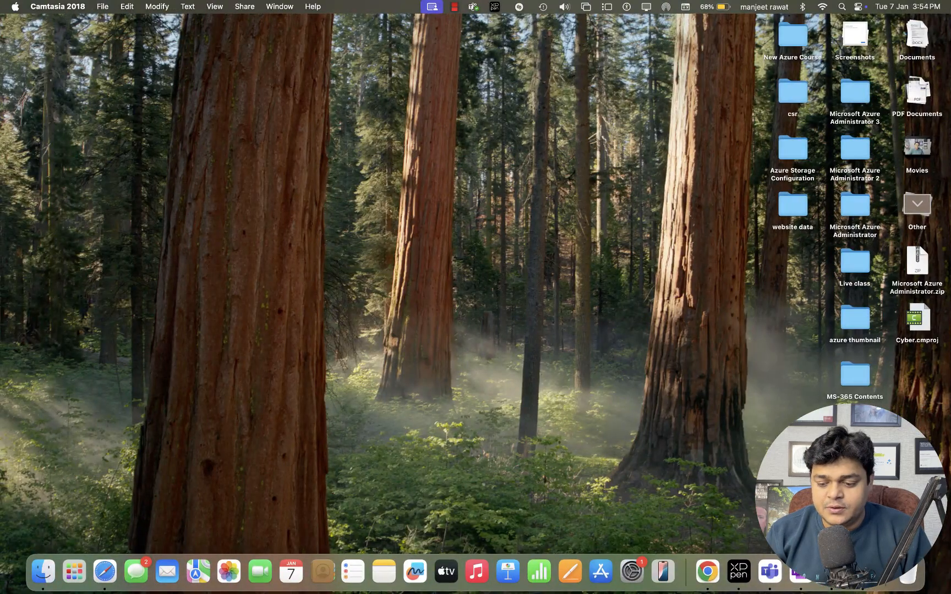
pyautogui.rightClick(863, 573)
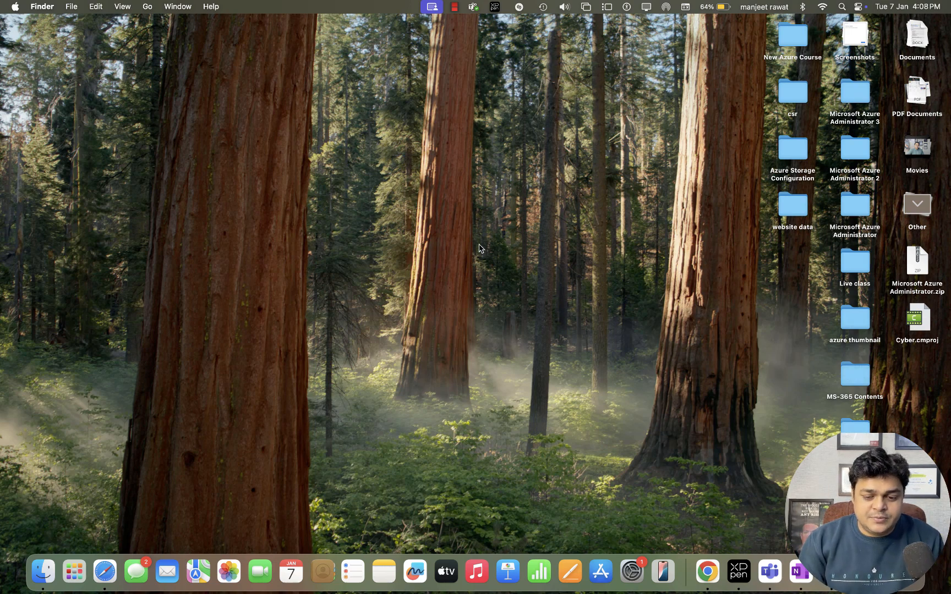
# Sign in as CLOUD\Administrator, retrying the password after an error, and cancel Shutdown Event Tracker
pyautogui.hotkey('ctrl', 'Right')
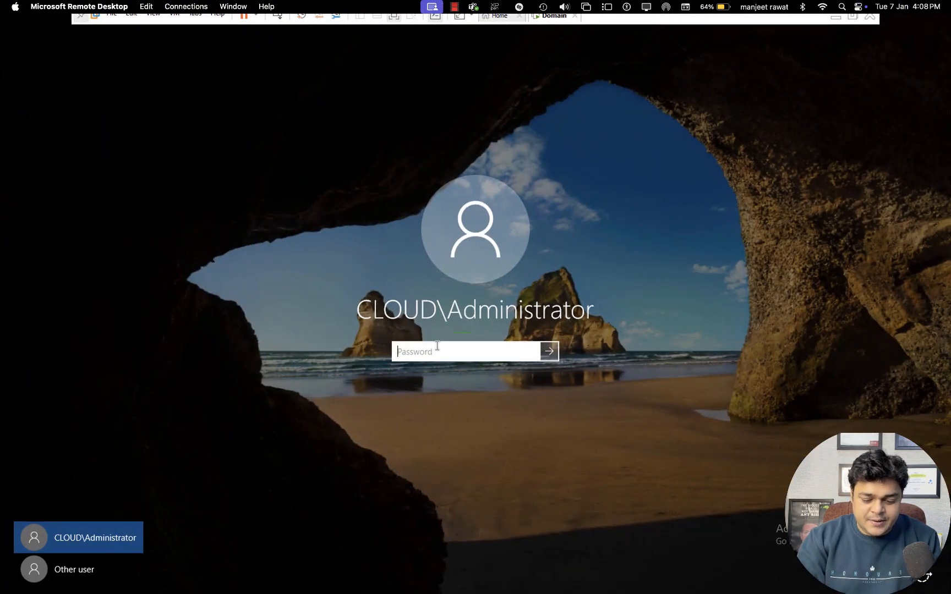
pyautogui.write('•••••••••')
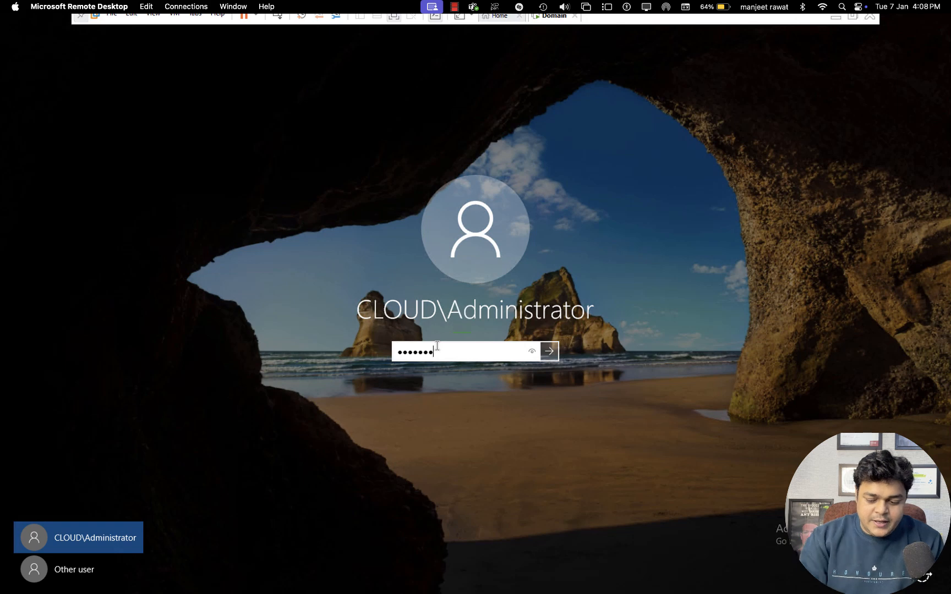
pyautogui.press('Return')
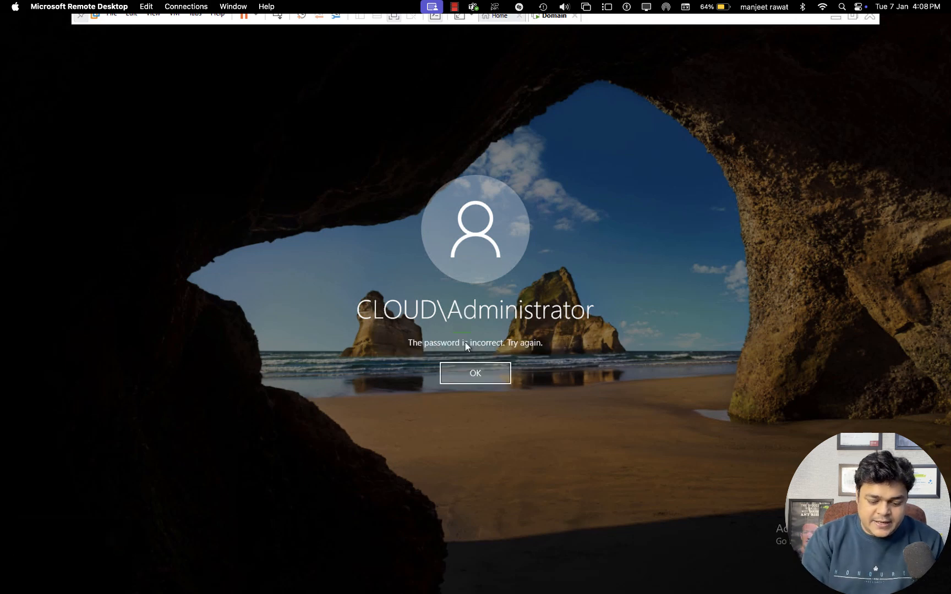
pyautogui.press('Return')
pyautogui.write('••••••••')
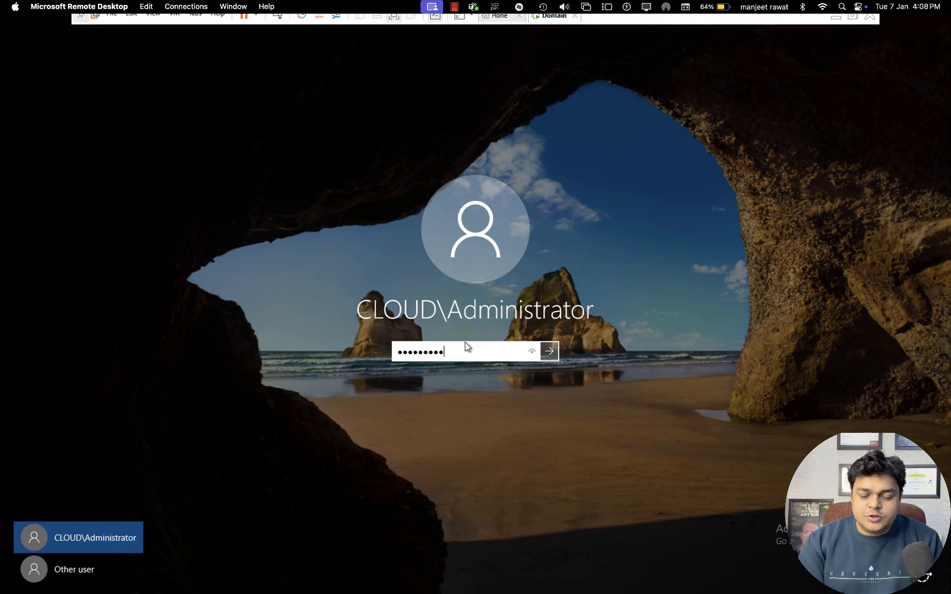
pyautogui.press('Return')
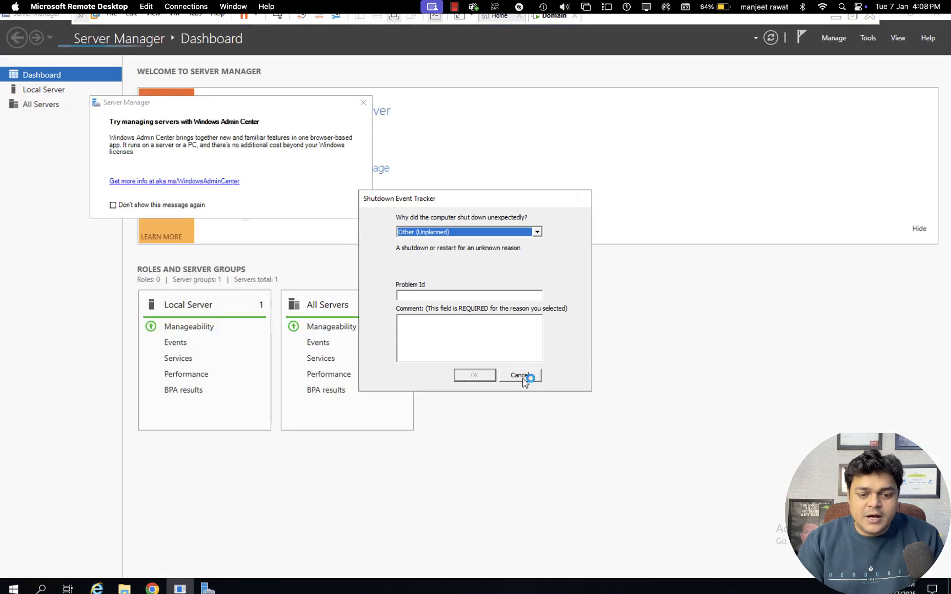
pyautogui.click(520, 376)
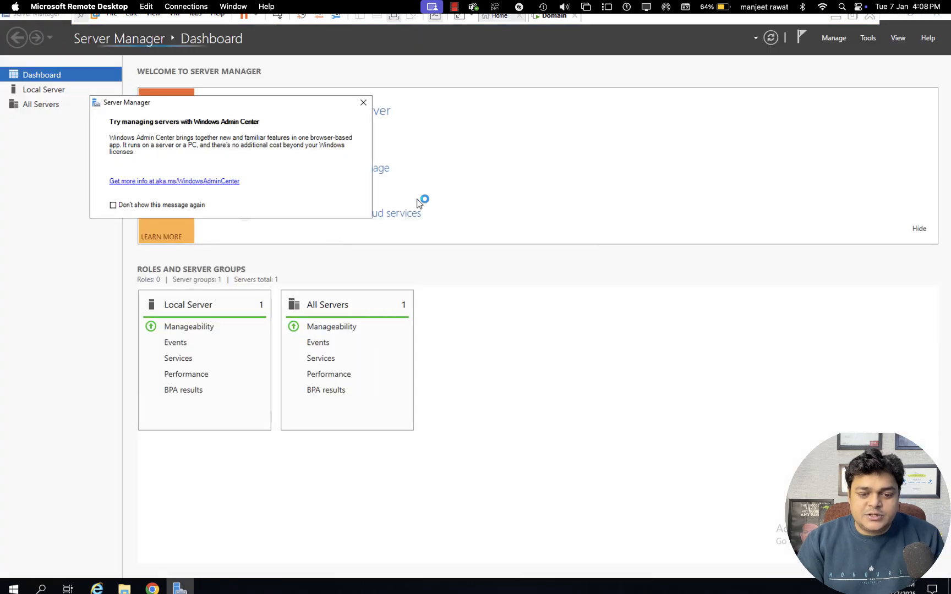
# Dismiss the Admin Center suggestion and open Active Directory Users and Computers maximized
pyautogui.click(363, 102)
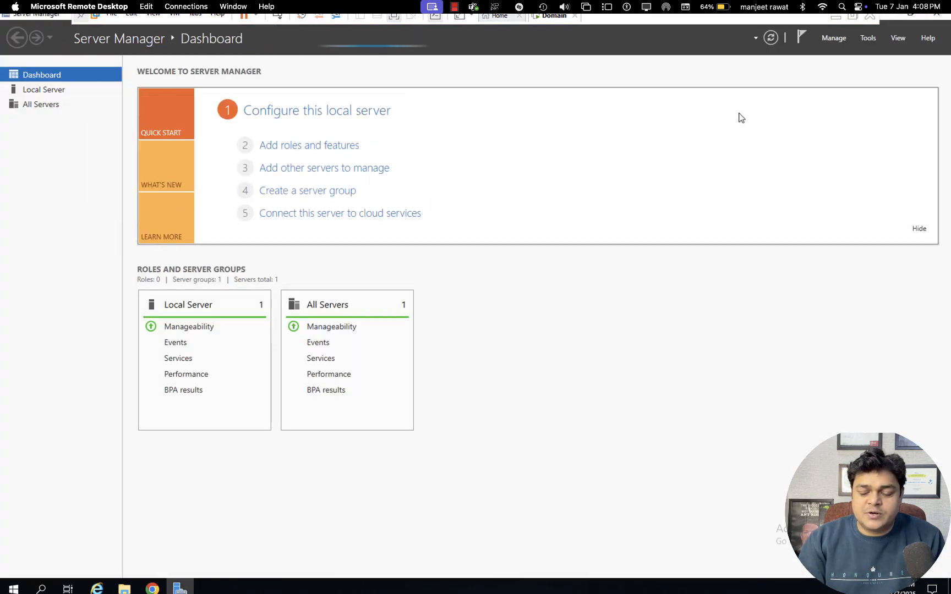
pyautogui.click(868, 38)
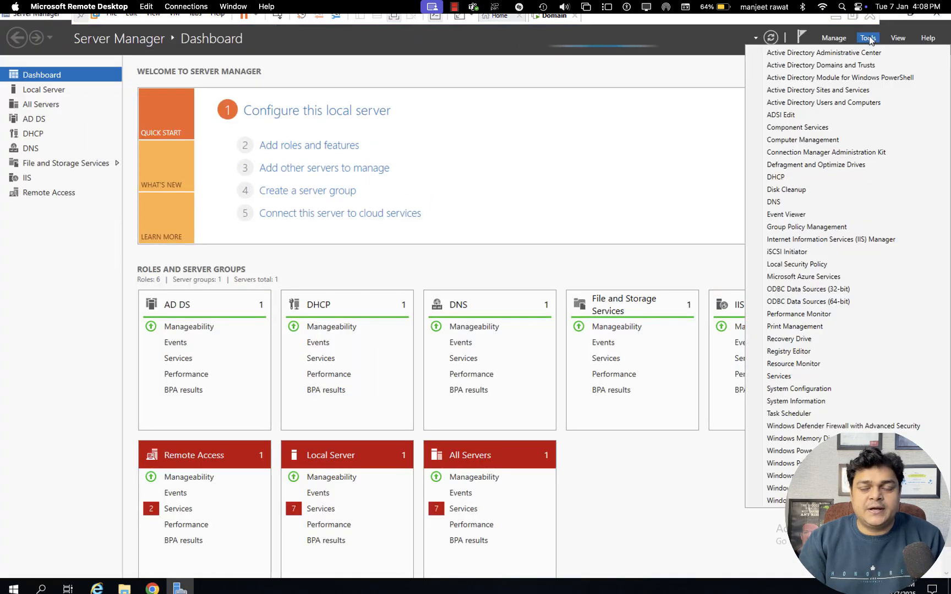
pyautogui.click(818, 104)
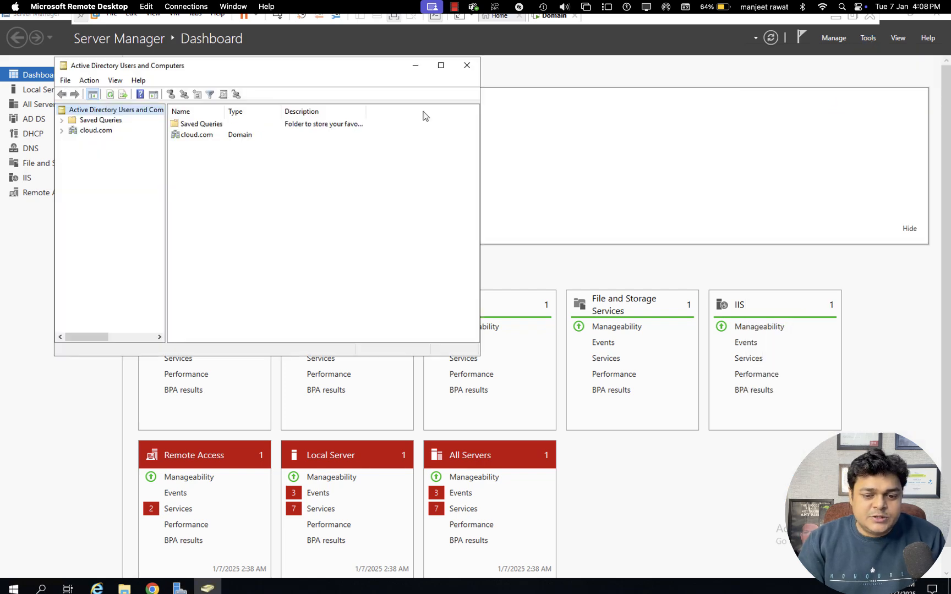
pyautogui.click(441, 65)
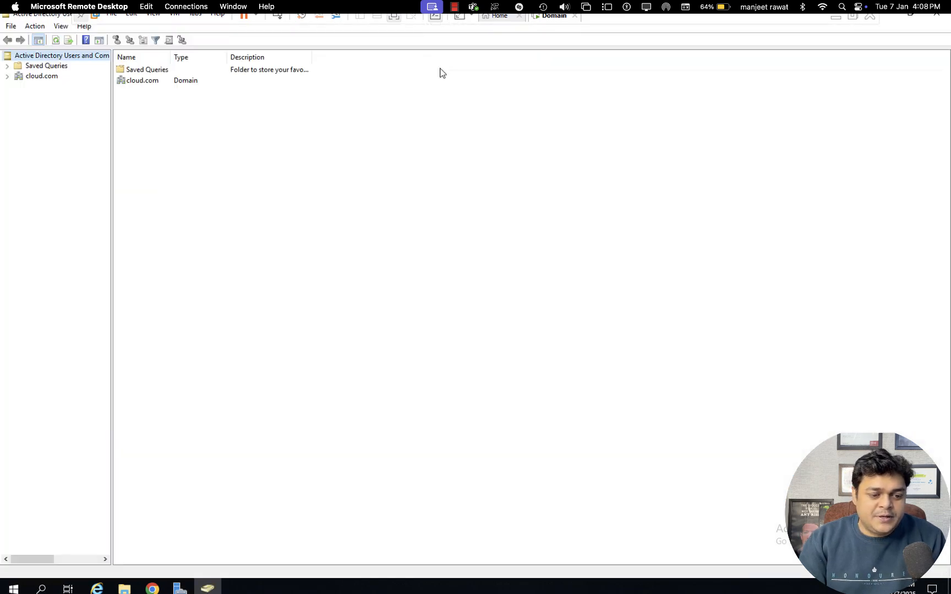
# Expand cloud.com, open the Users container, and start a New User from its context menu
pyautogui.click(22, 80)
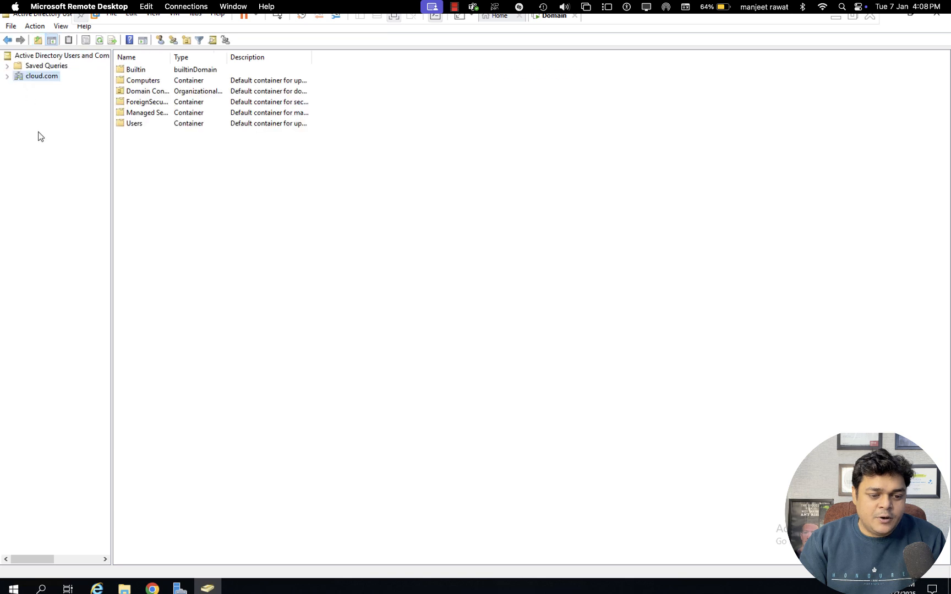
pyautogui.doubleClick(138, 124)
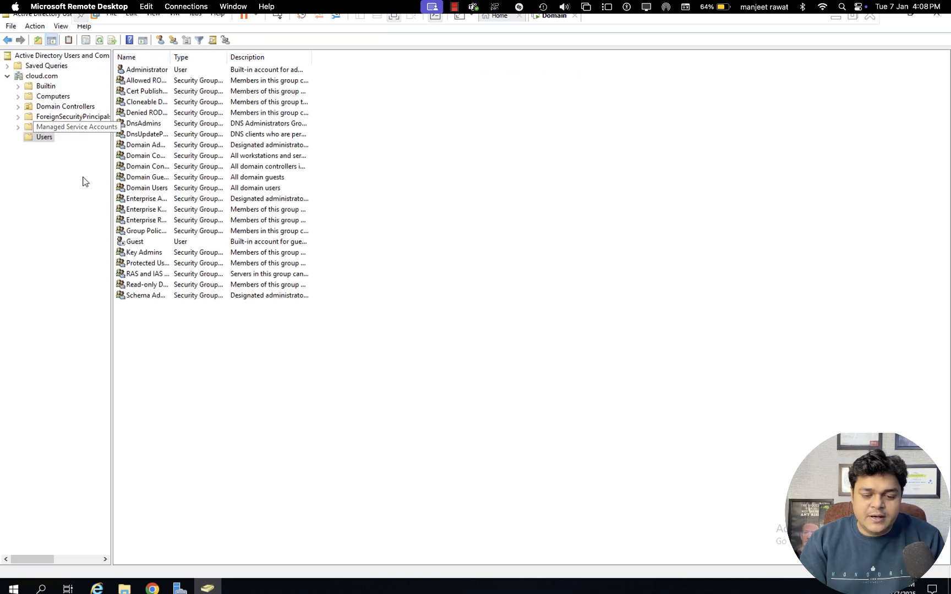
pyautogui.rightClick(371, 304)
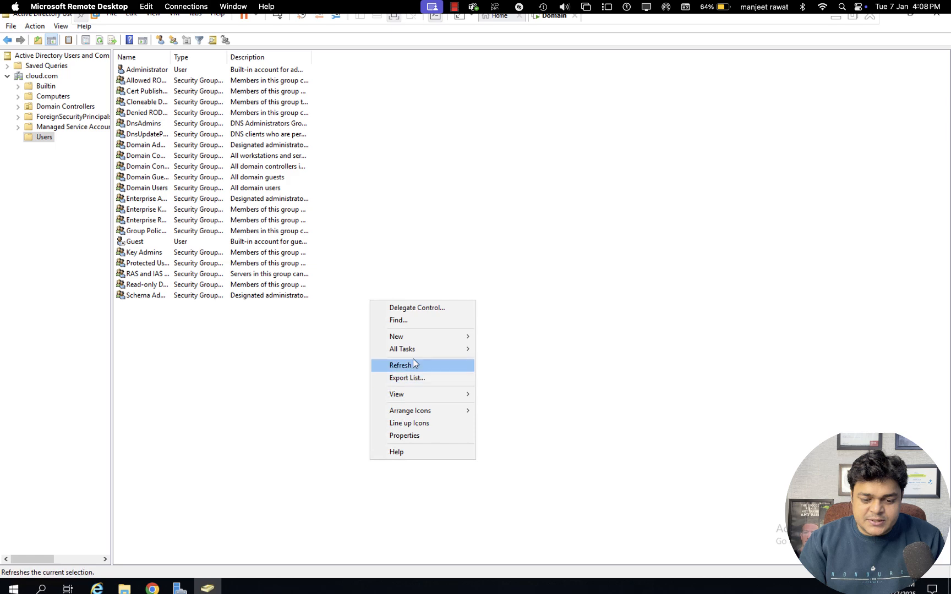
pyautogui.moveTo(435, 336)
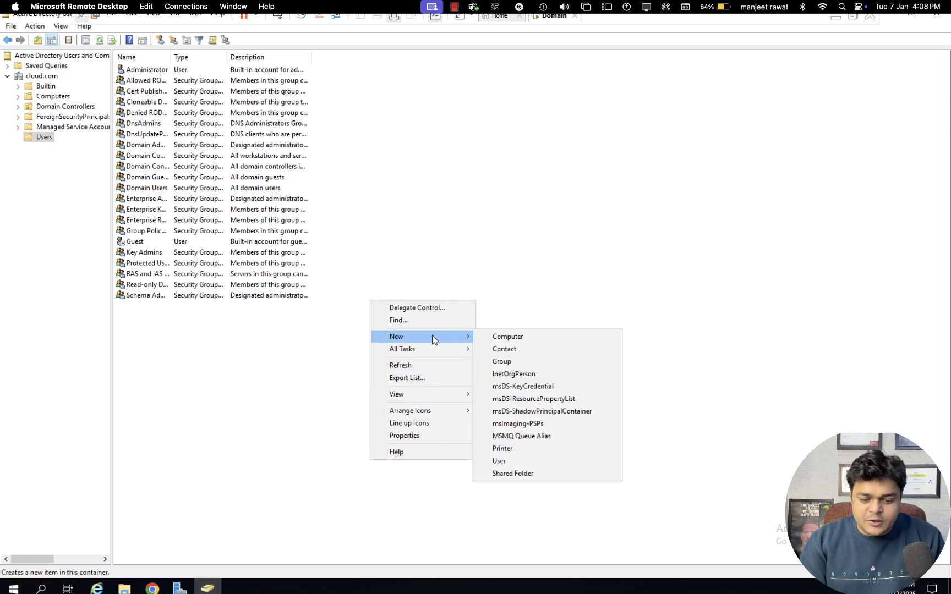
pyautogui.click(505, 460)
# Enter 'test' as the new user's first name and logon name
pyautogui.write('test')
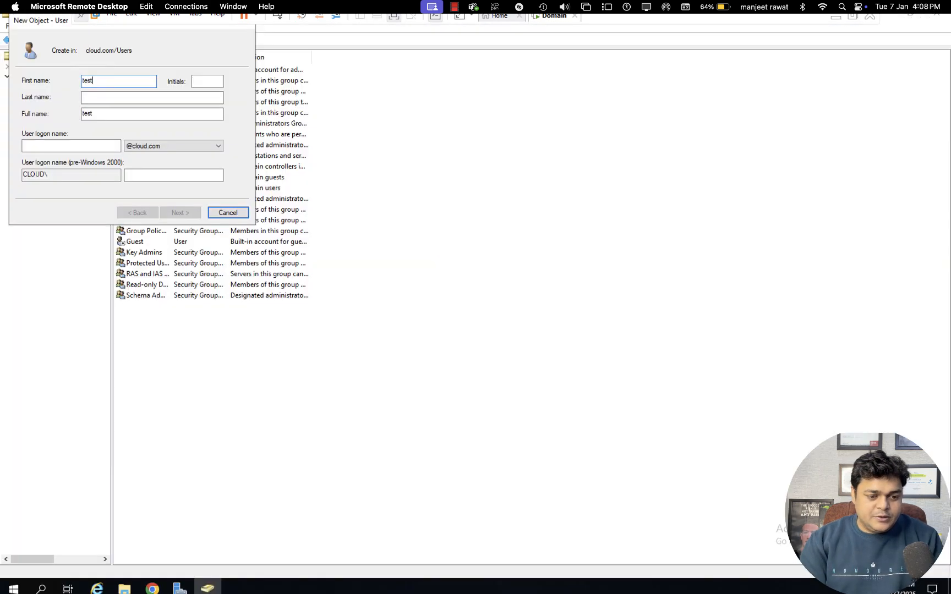
pyautogui.click(75, 146)
pyautogui.write('test')
pyautogui.click(171, 213)
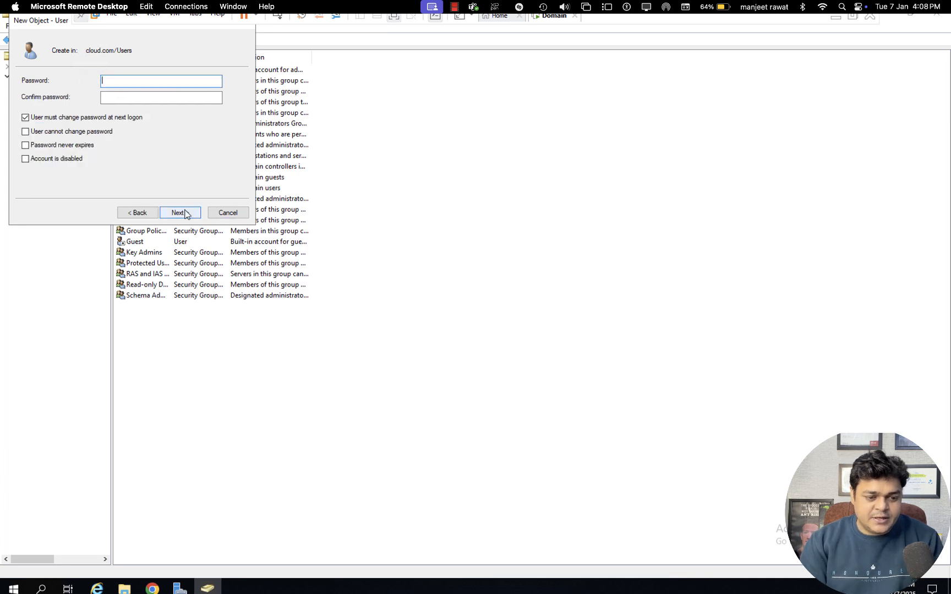
# Make the password unchangeable by the user with no forced change, enter and confirm it, then finish
pyautogui.click(60, 133)
pyautogui.click(132, 83)
pyautogui.write('Pa')
pyautogui.write('•••••••')
pyautogui.press('Tab')
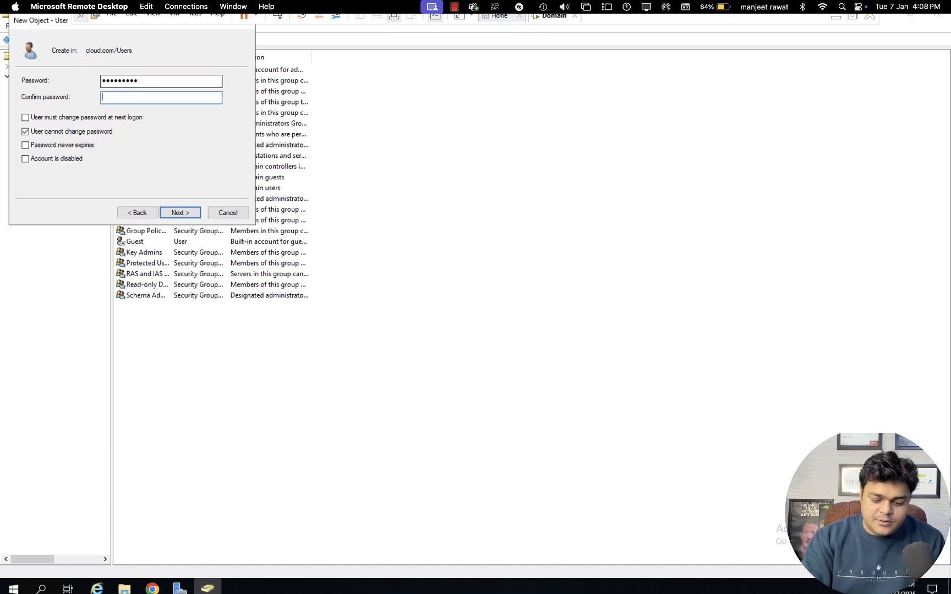
pyautogui.write('••••••••')
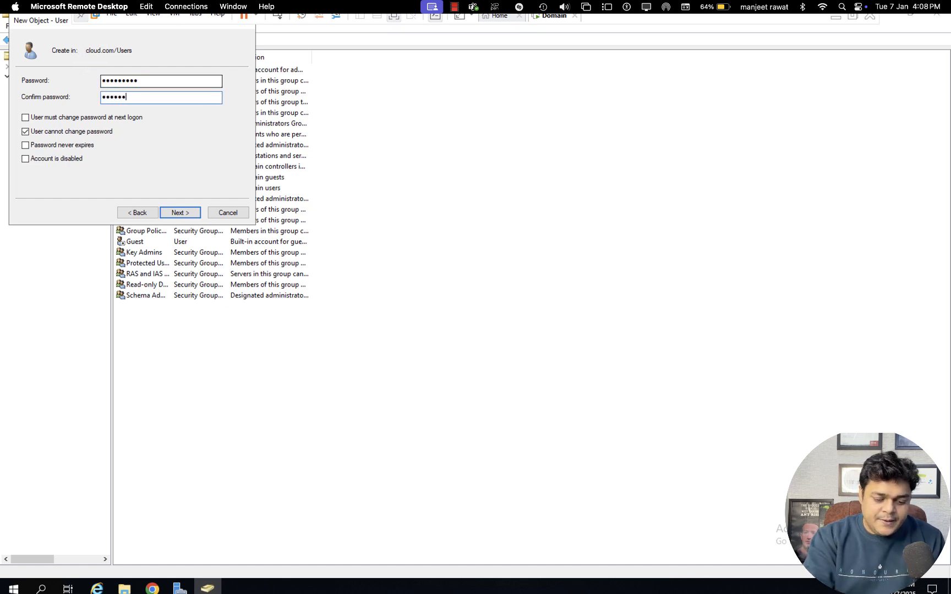
pyautogui.press('Return')
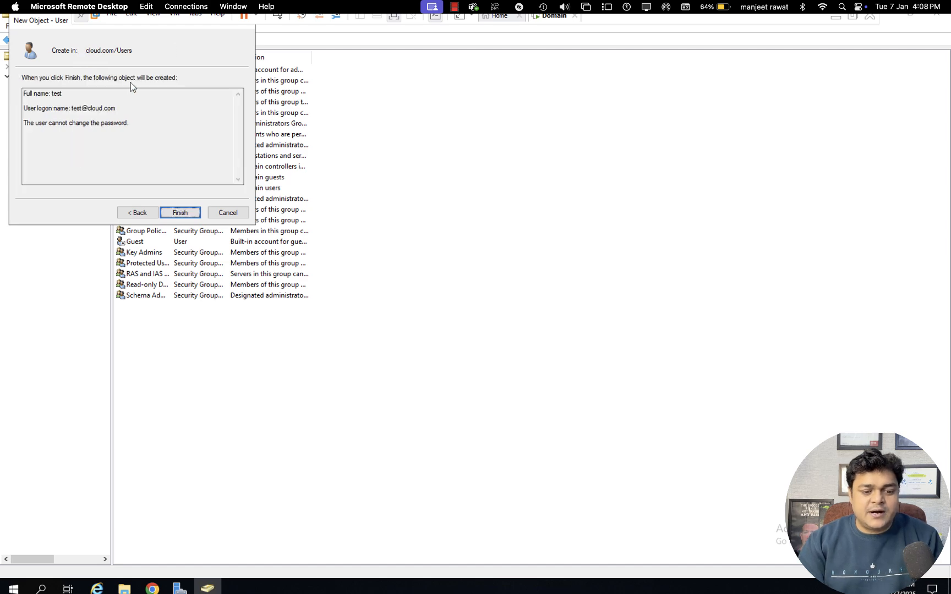
pyautogui.click(181, 211)
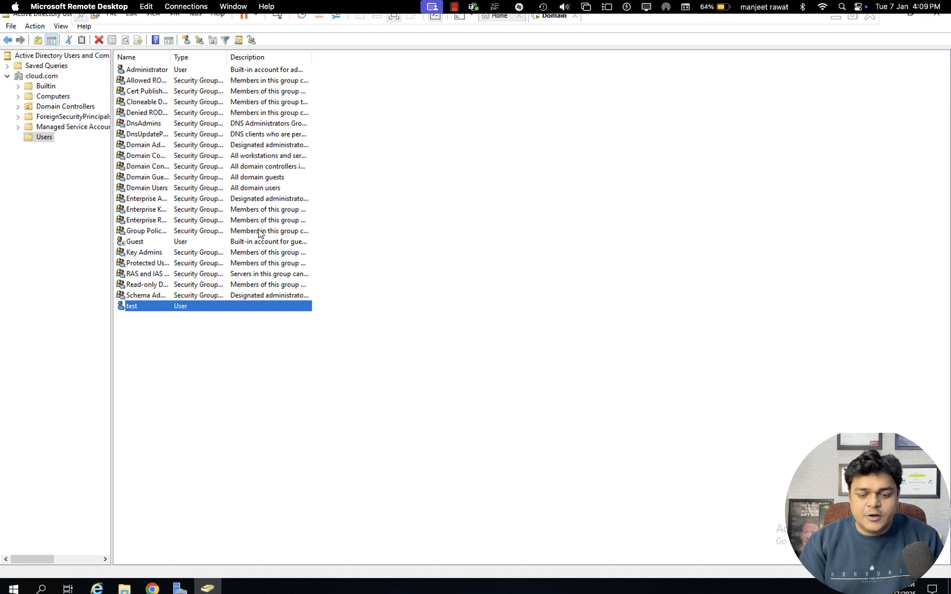
pyautogui.hotkey('ctrl', 'Left')
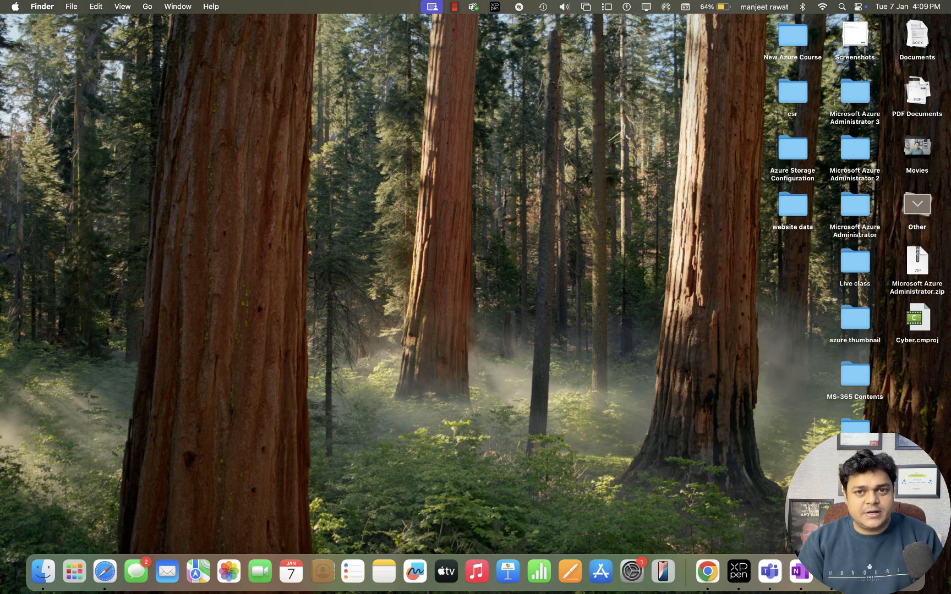
pyautogui.rightClick(864, 572)
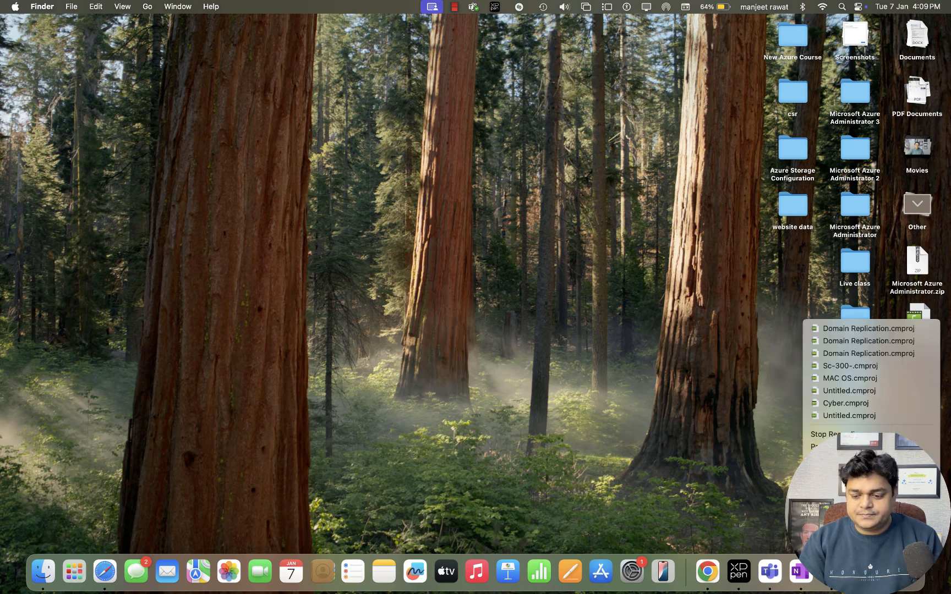